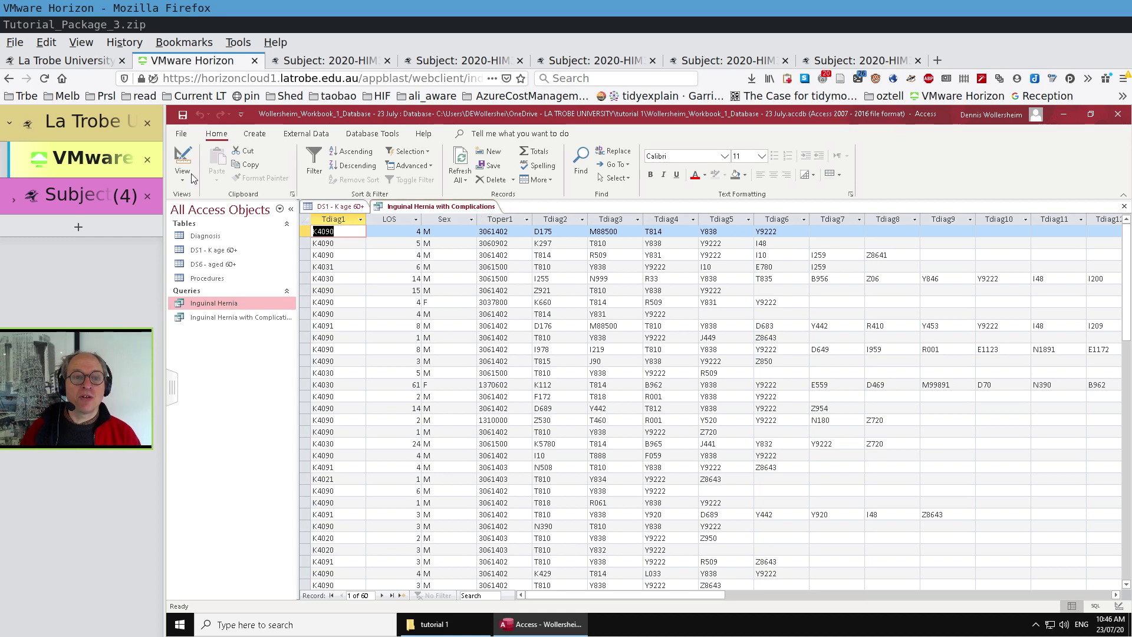
# - Run the complications query to view its results, then open the Diagnosis table
pyautogui.click(183, 156)
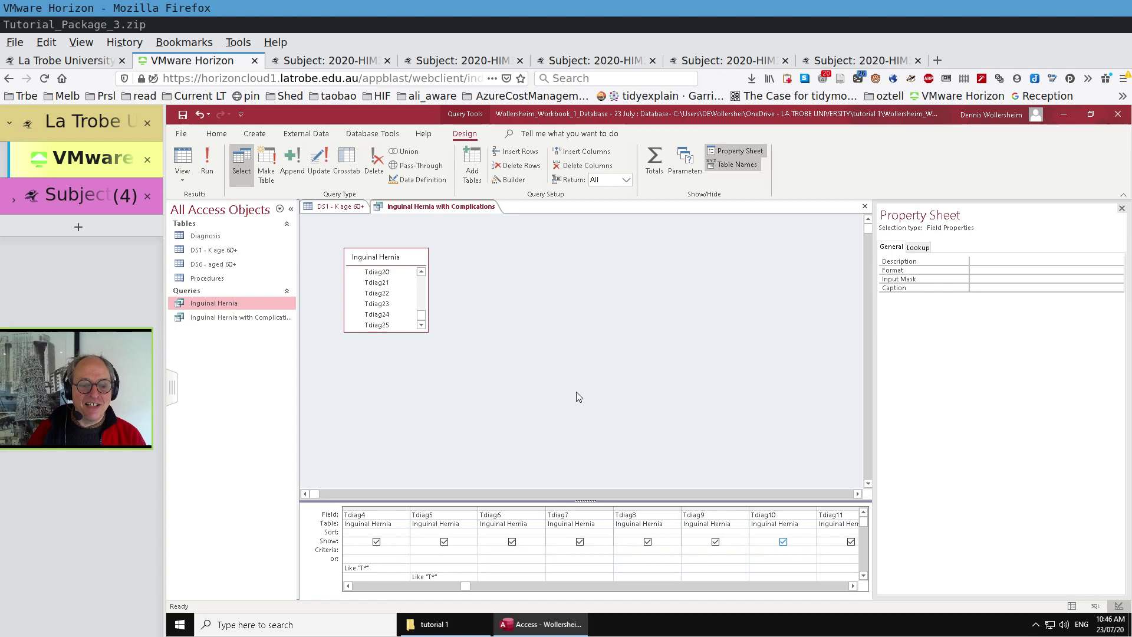
pyautogui.click(208, 160)
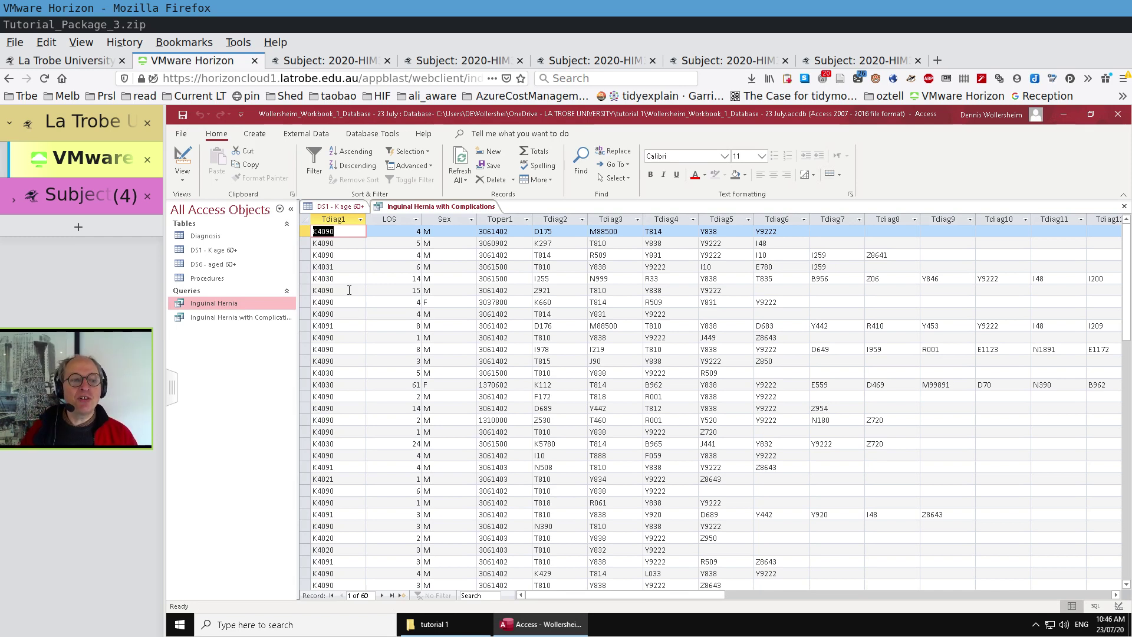
pyautogui.doubleClick(220, 238)
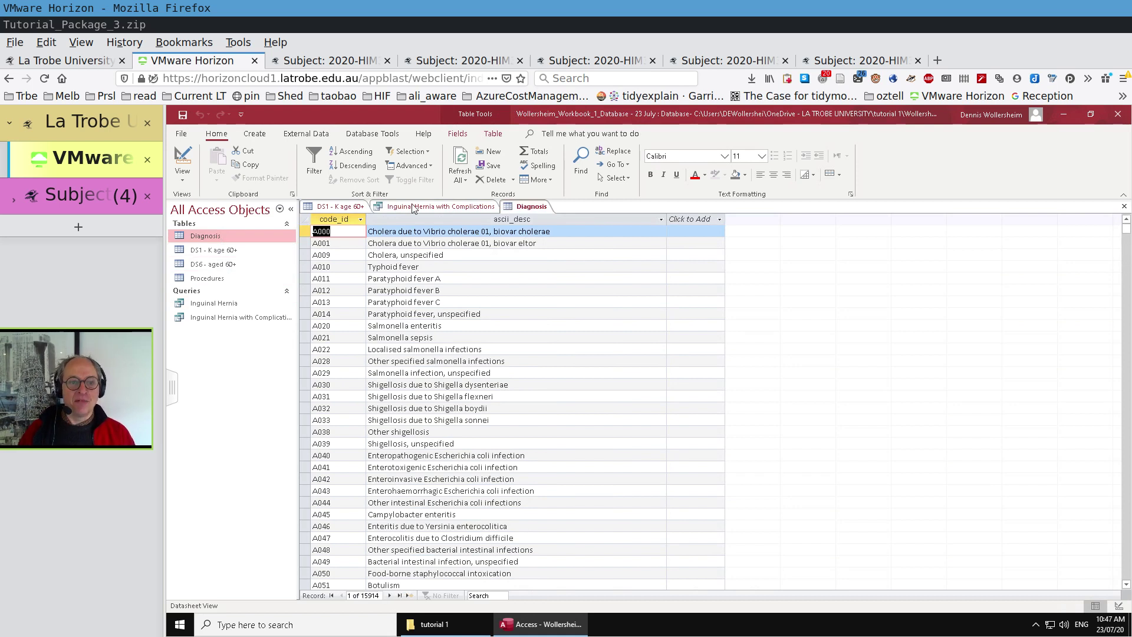
# - Undo the stray edit in the Diagnosis table and return to the complications query
pyautogui.write('f')
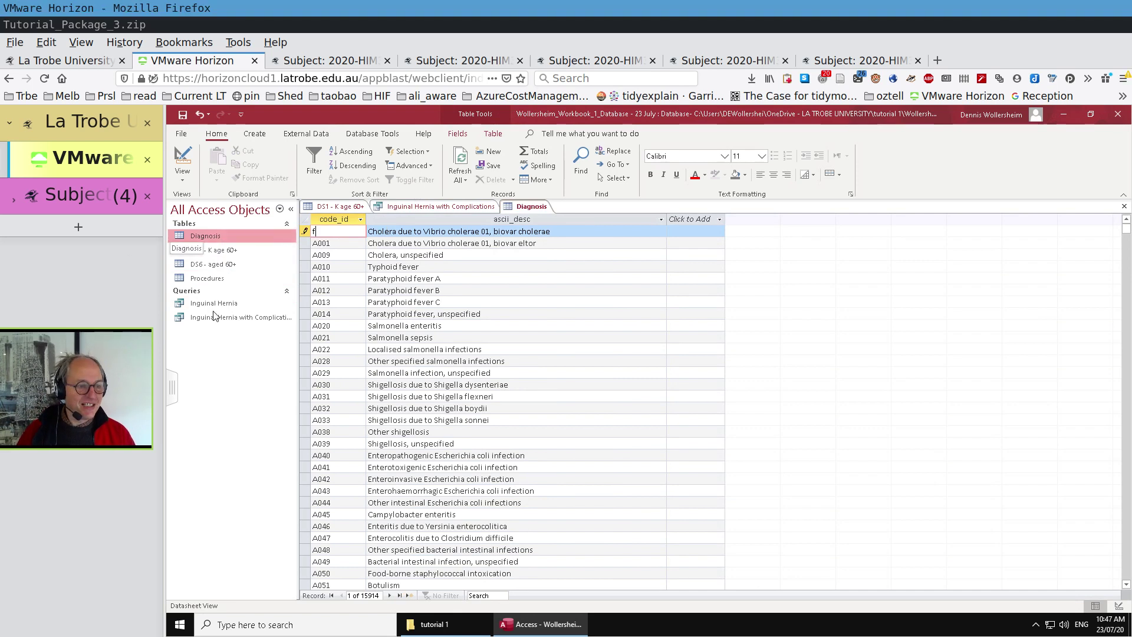
pyautogui.press('Escape')
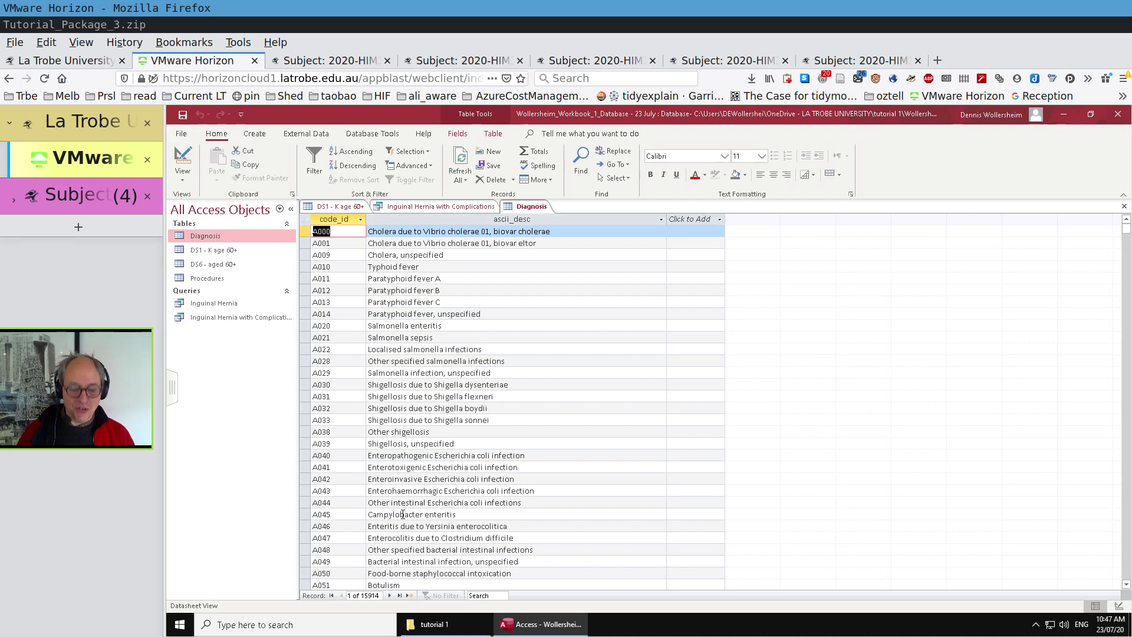
pyautogui.click(433, 208)
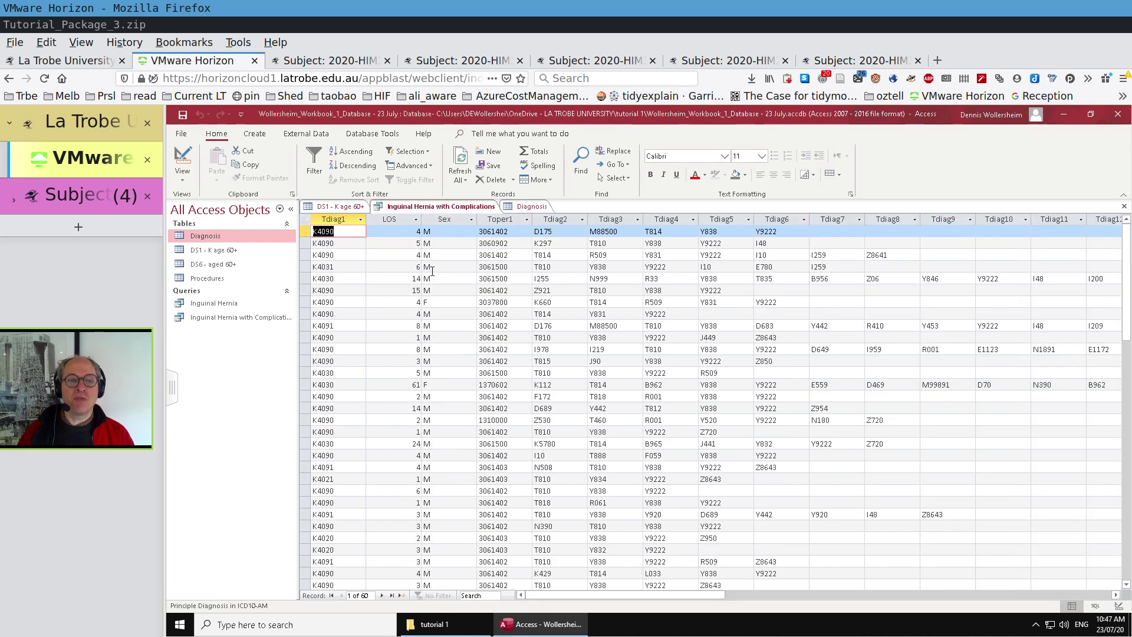
# - In Design View, add the Diagnosis table to the complications query
pyautogui.click(182, 158)
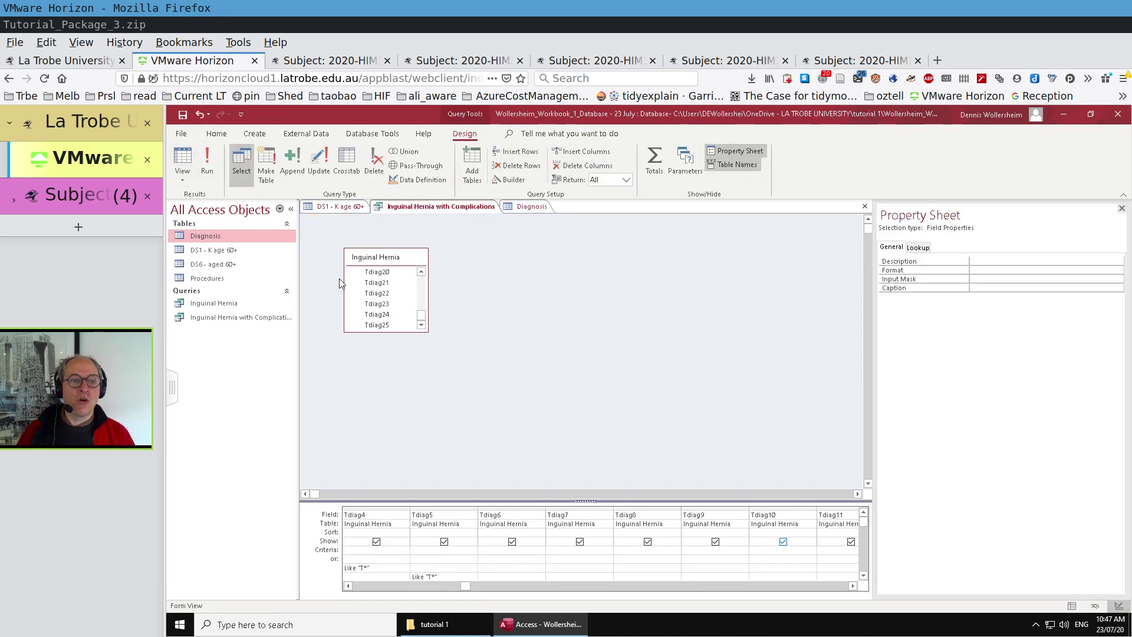
pyautogui.moveTo(205, 236); pyautogui.dragTo(483, 274)
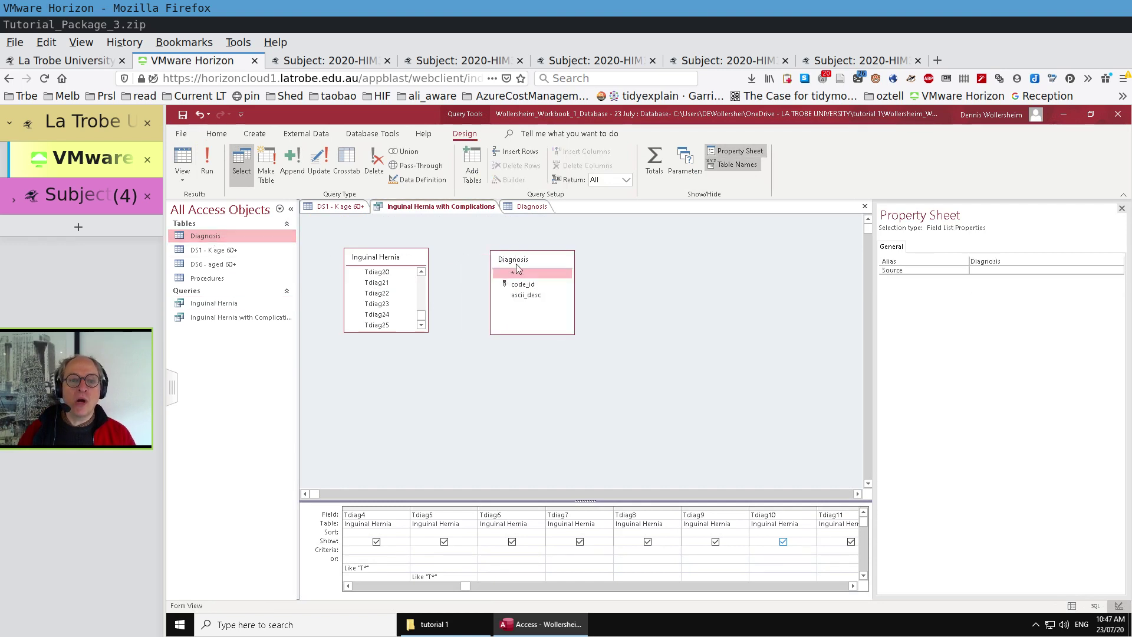
pyautogui.moveTo(421, 319); pyautogui.dragTo(421, 277)
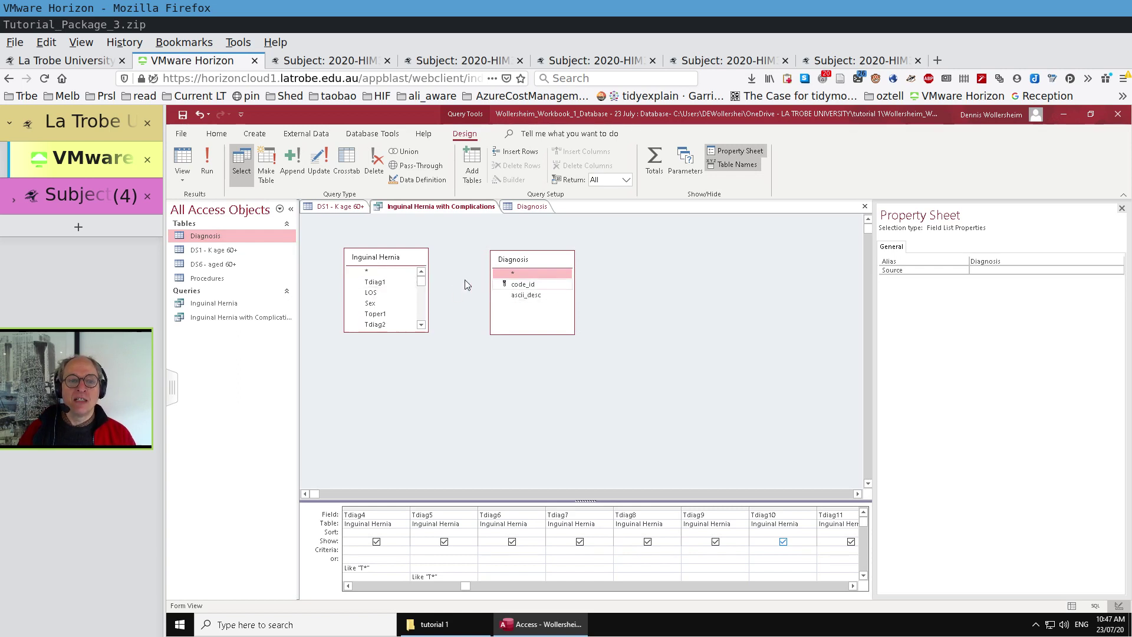
# - Join Tdiag1 to Diagnosis code_id, add the ascii_desc column, and run the query
pyautogui.moveTo(388, 287); pyautogui.dragTo(412, 592)
pyautogui.click(411, 586)
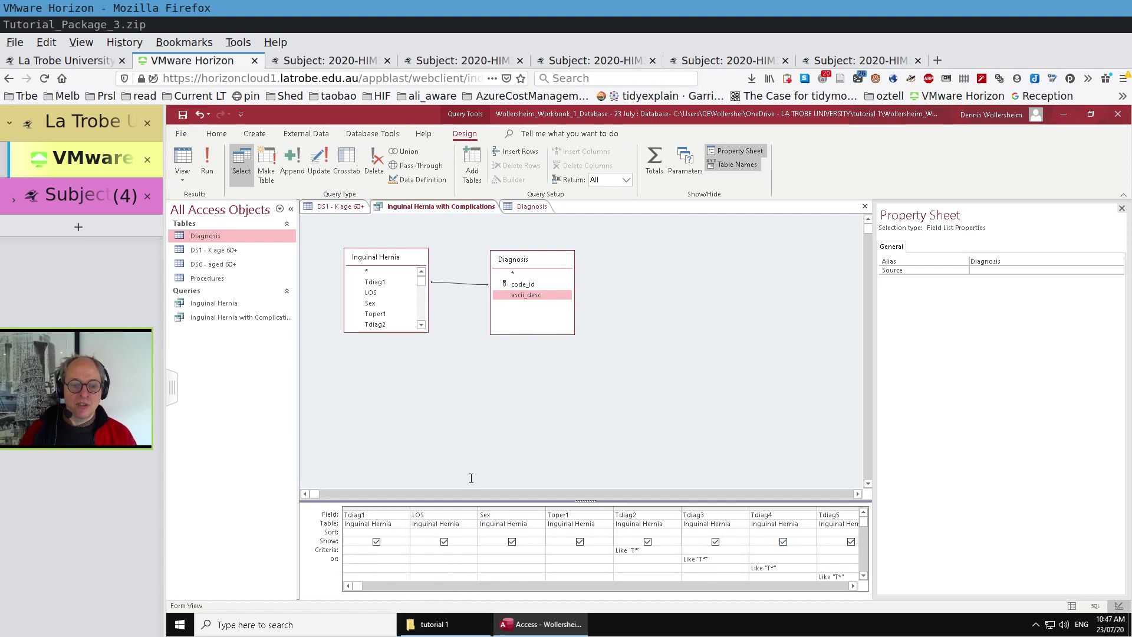
pyautogui.moveTo(530, 296); pyautogui.dragTo(415, 522)
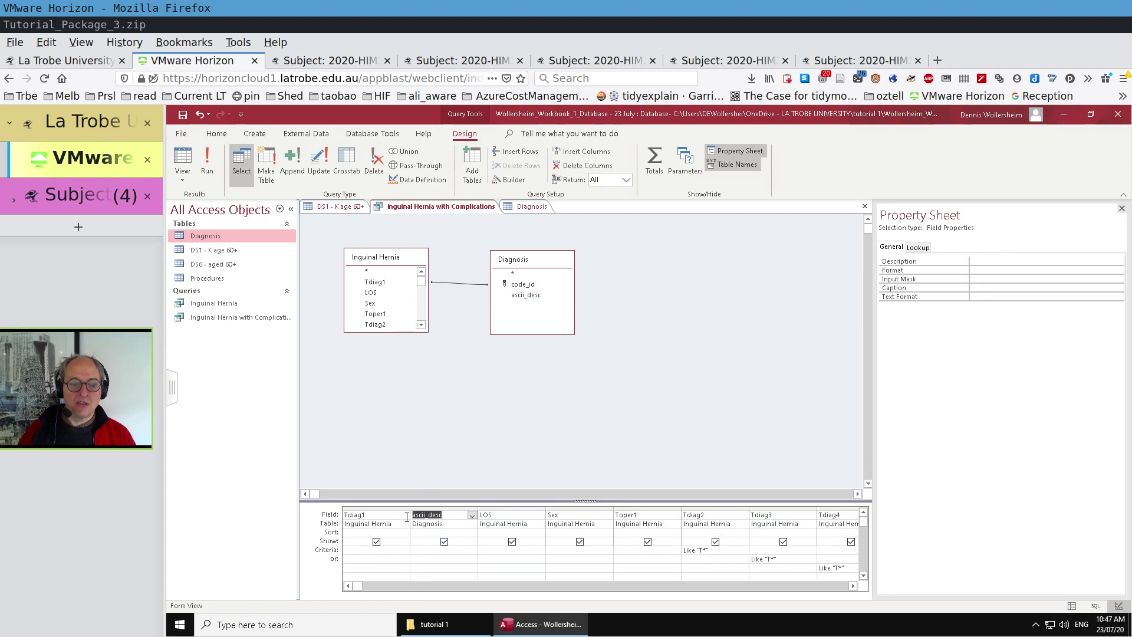
pyautogui.click(207, 160)
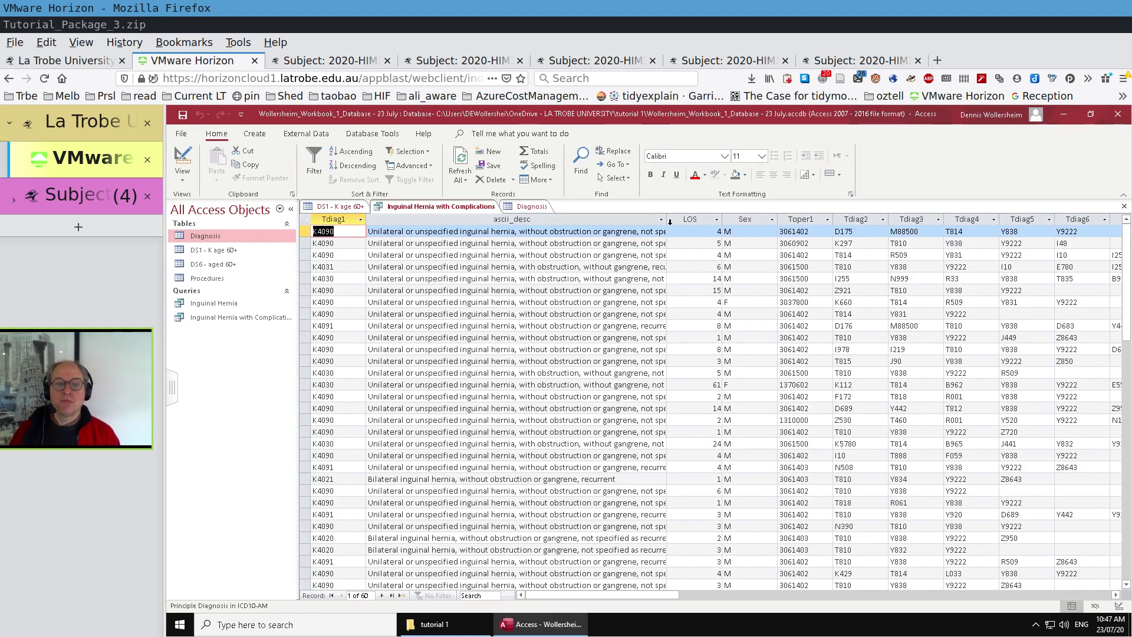
# - Widen the ascii_desc results column, then switch the query back to Design View
pyautogui.moveTo(668, 217); pyautogui.dragTo(714, 220)
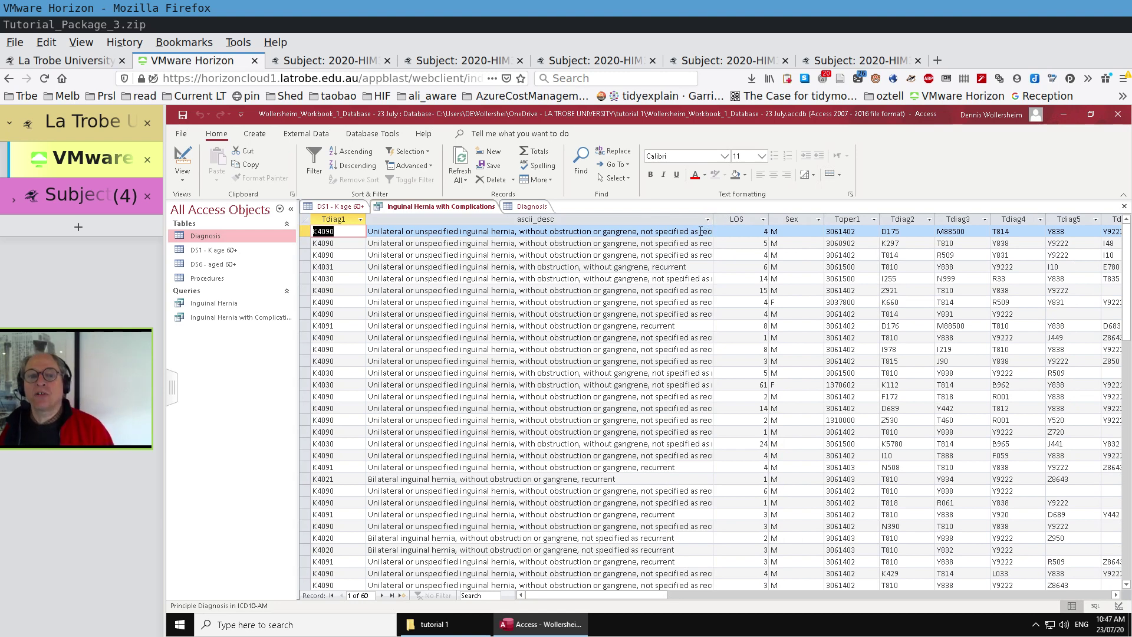
pyautogui.click(707, 219)
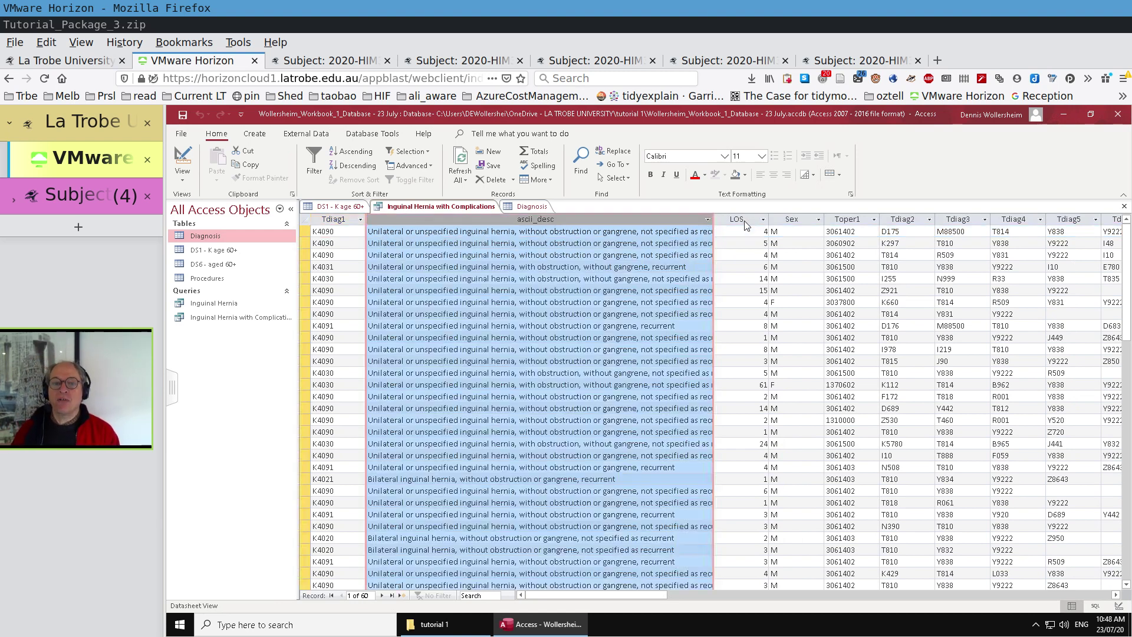
pyautogui.press('Escape')
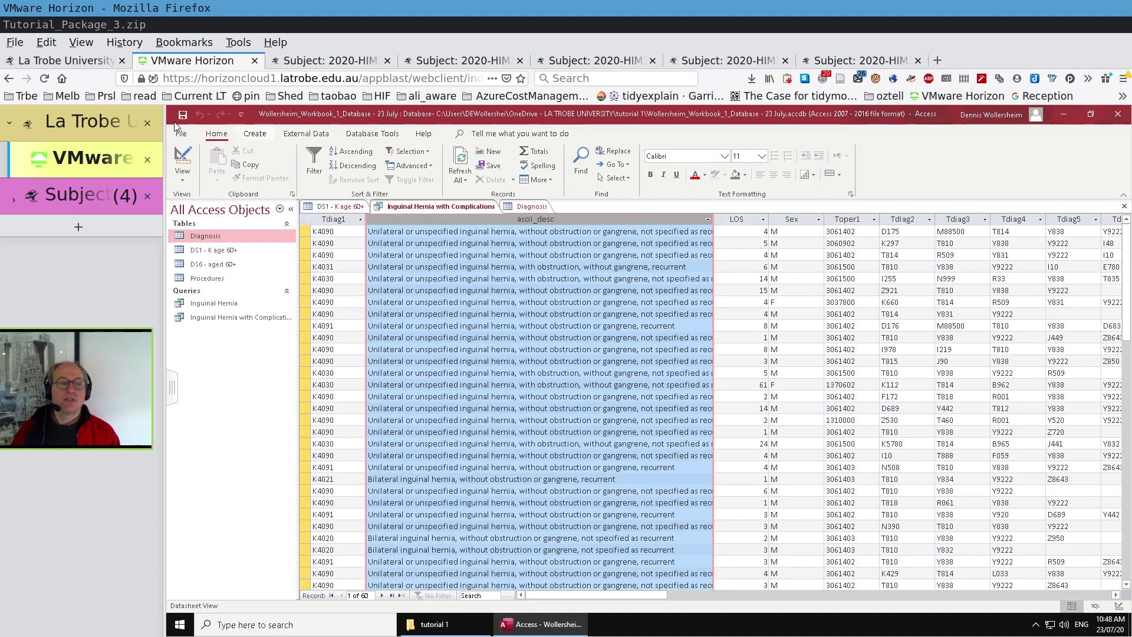
pyautogui.click(182, 162)
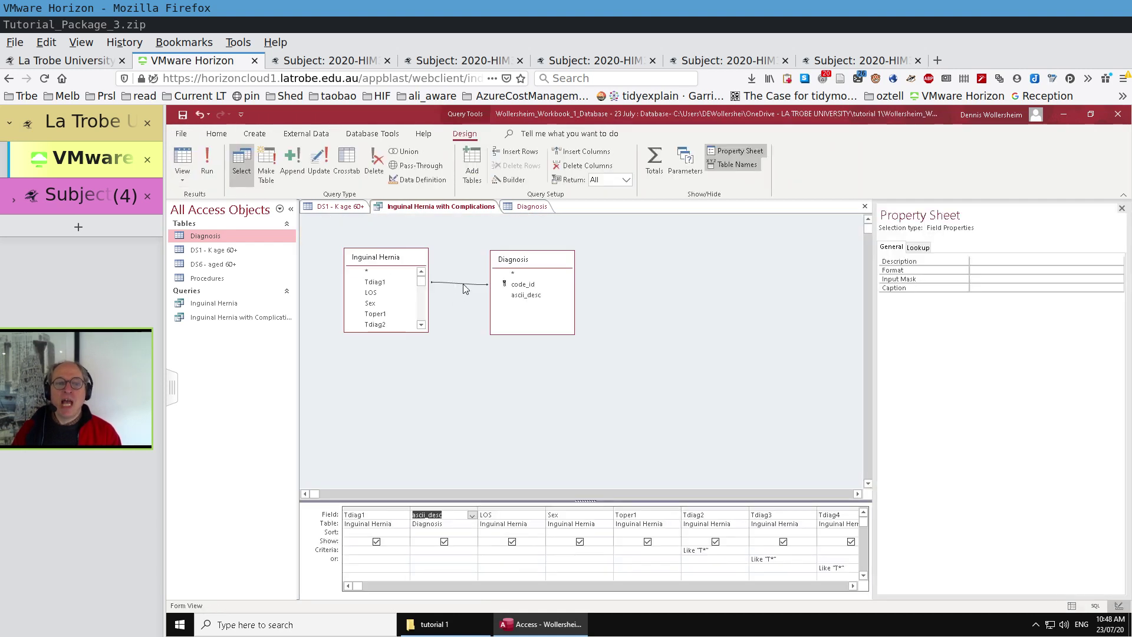
# - Delete the Tdiag1–code_id join, redraw it, and run the joined query
pyautogui.click(462, 284)
pyautogui.press('Delete')
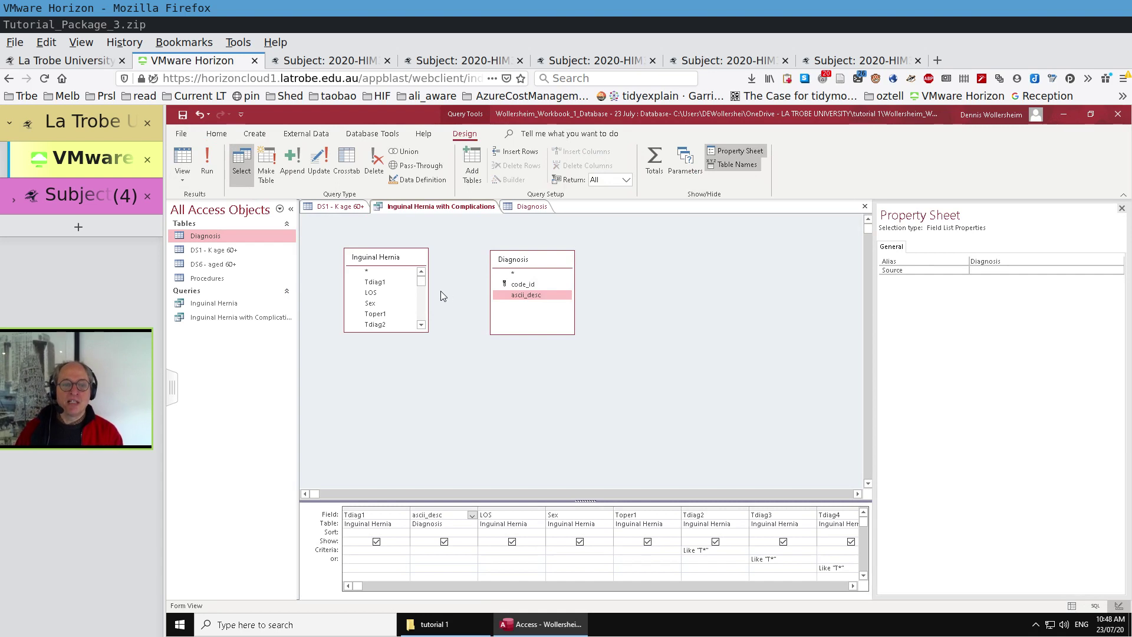
pyautogui.moveTo(378, 282); pyautogui.dragTo(521, 284)
pyautogui.click(207, 162)
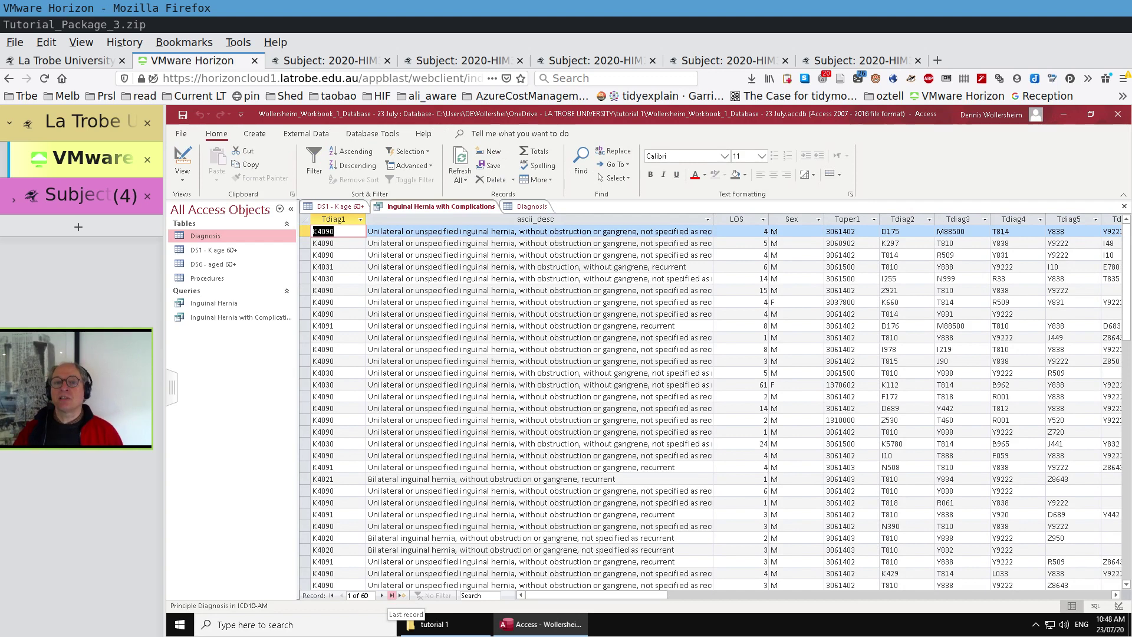
# - Back in Design View, delete the join again and run the unjoined query (954840 records)
pyautogui.click(196, 171)
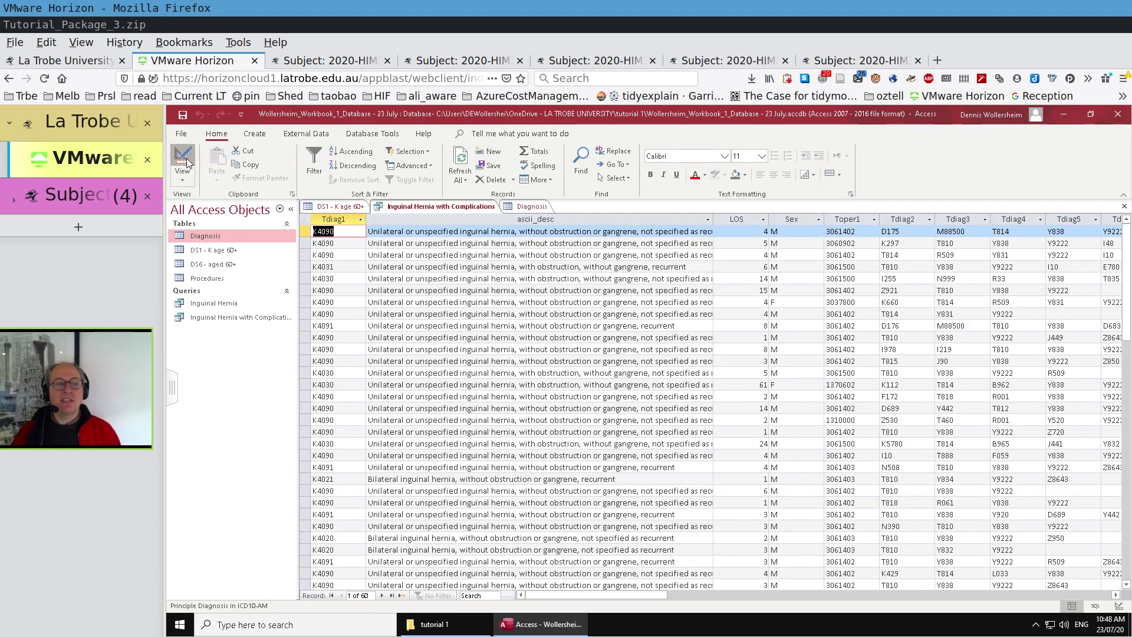
pyautogui.click(469, 283)
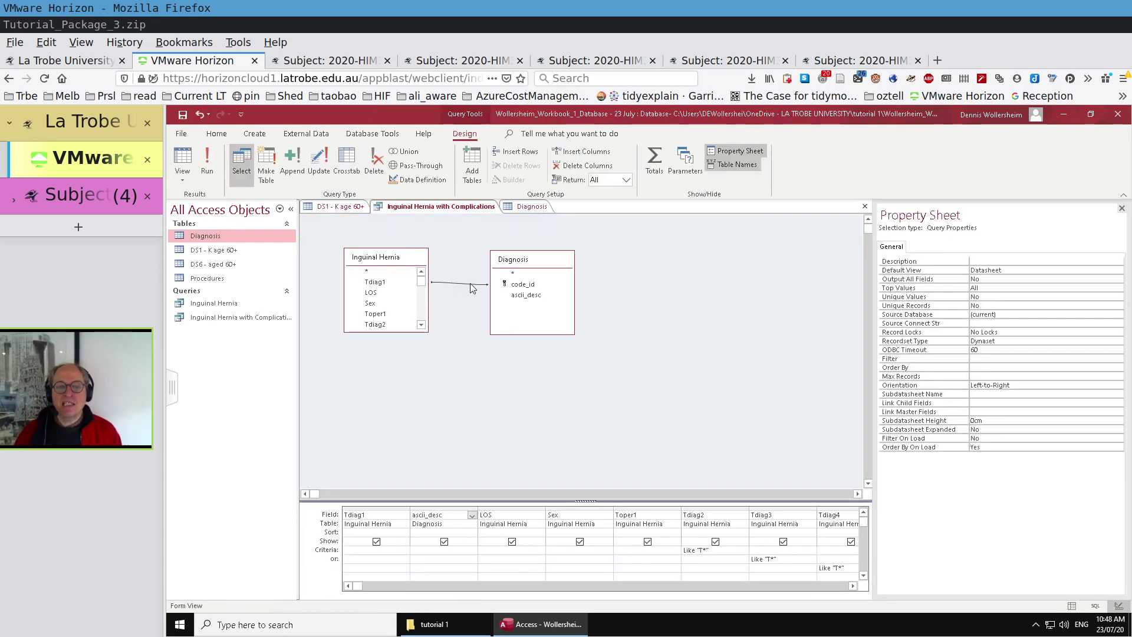
pyautogui.press('Delete')
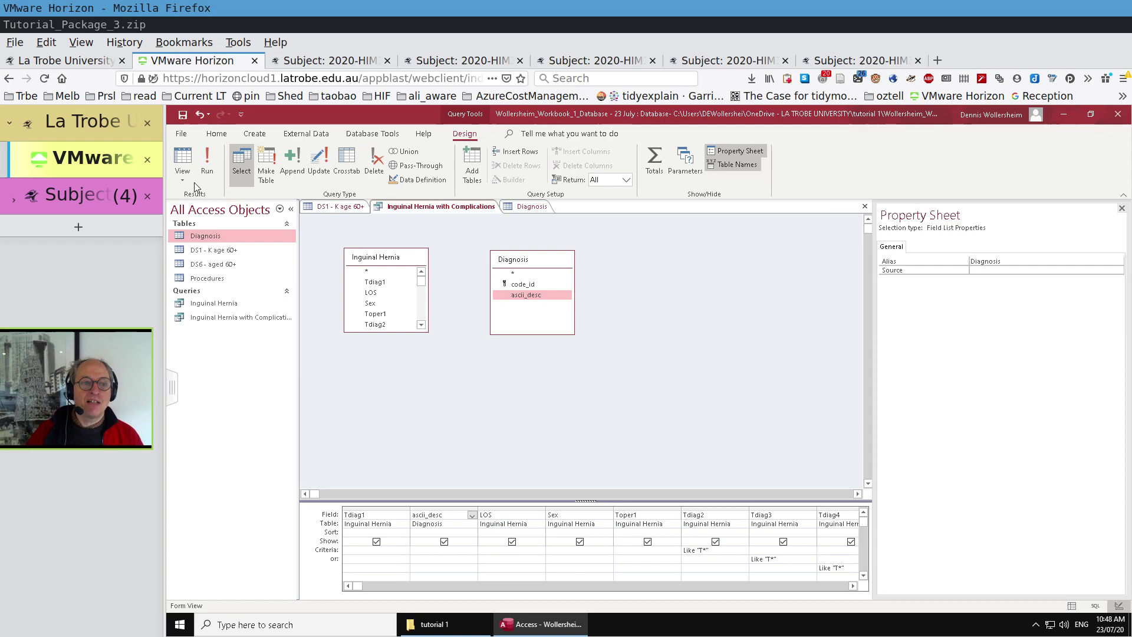
pyautogui.click(208, 162)
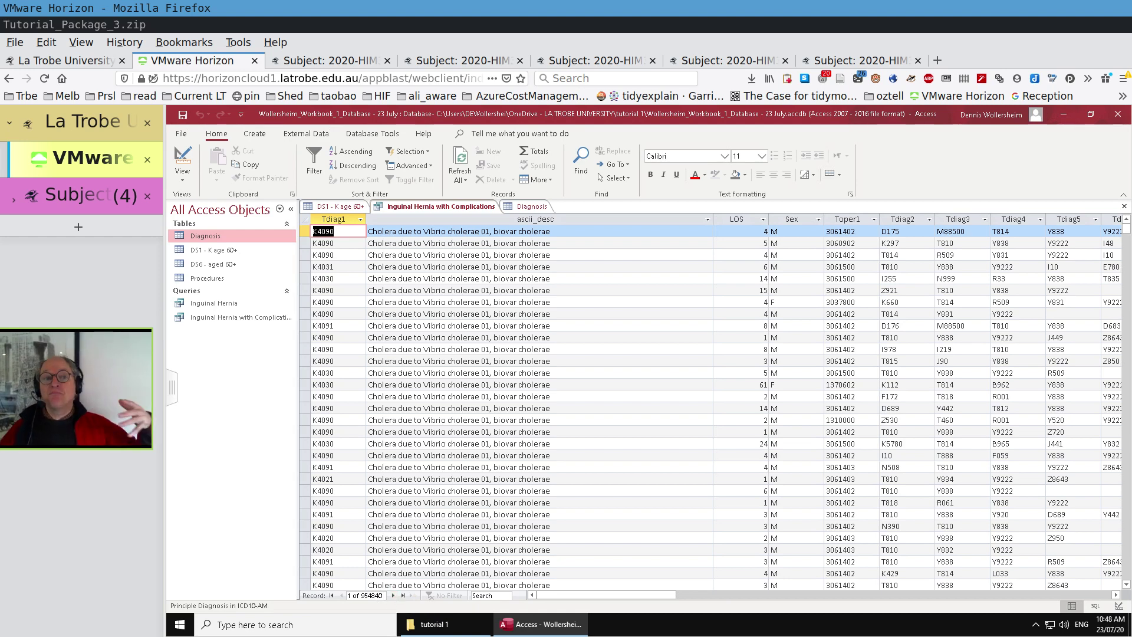
# - Return to Design View, rejoin Tdiag1 to Diagnosis code_id, and select the new join line
pyautogui.click(183, 158)
pyautogui.moveTo(394, 287); pyautogui.dragTo(548, 262)
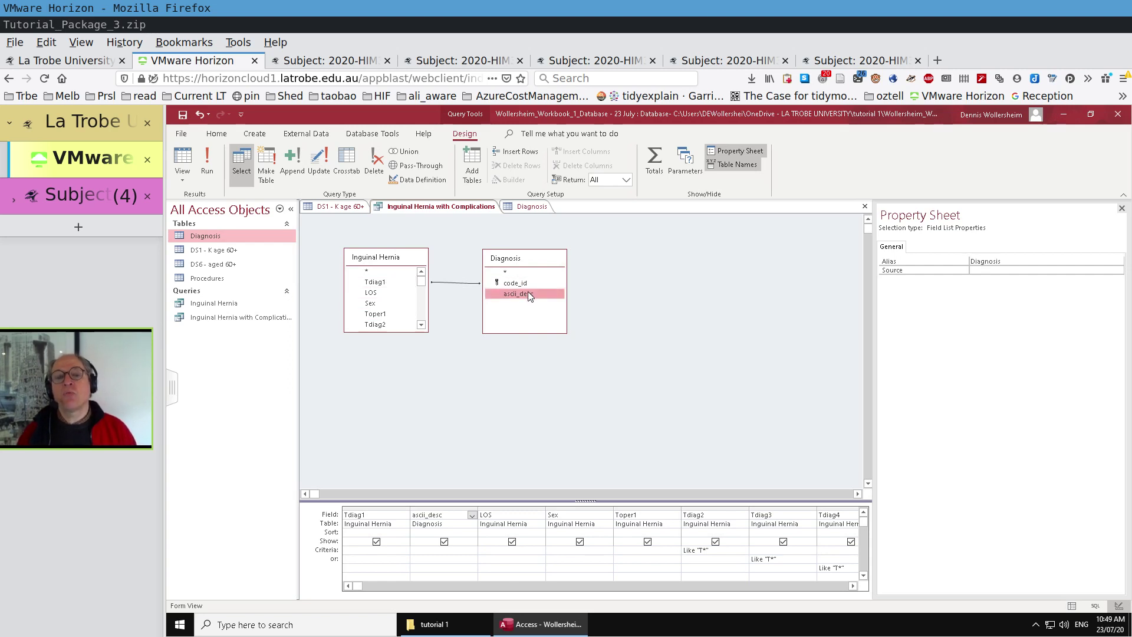
pyautogui.click(454, 283)
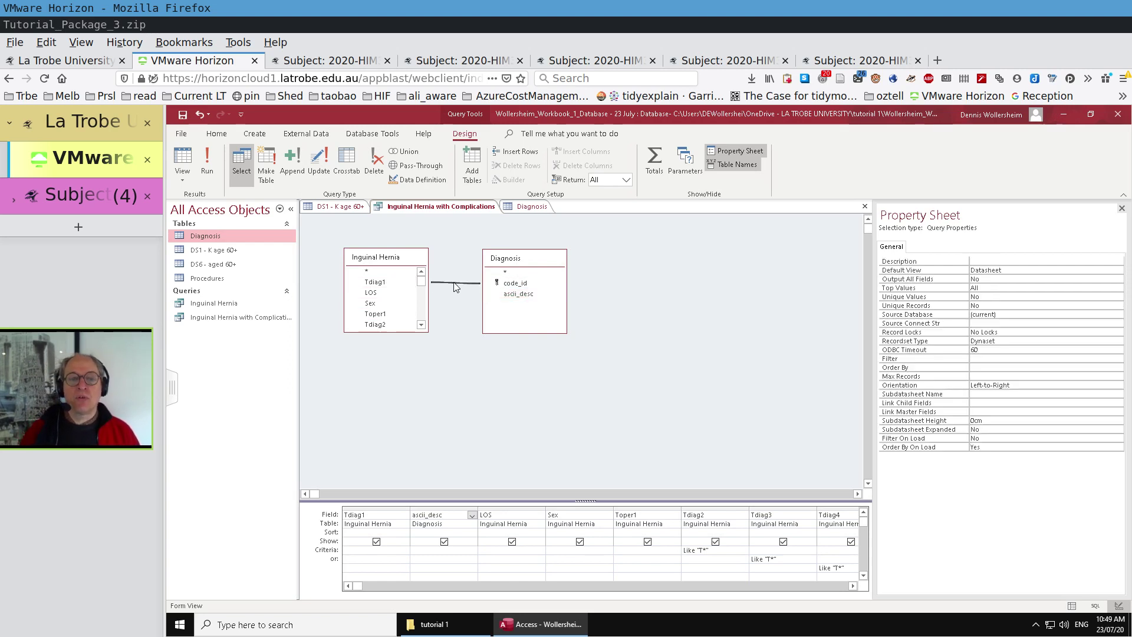
# - Change the join to option 3, keeping all Diagnosis records, and run the query (60 records)
pyautogui.rightClick(455, 286)
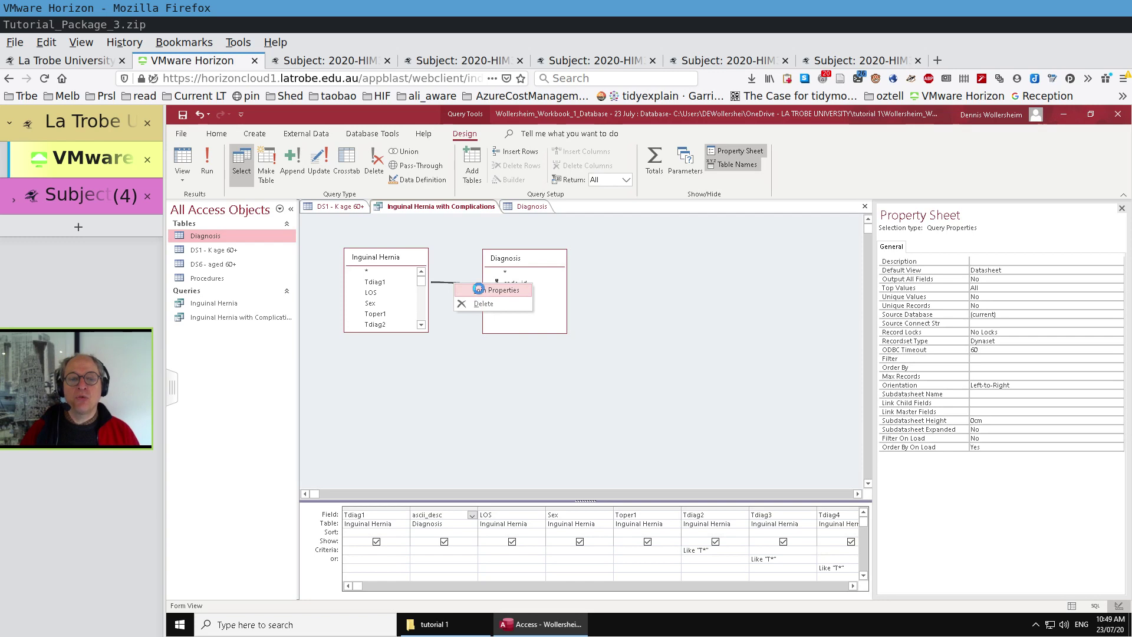
pyautogui.click(479, 290)
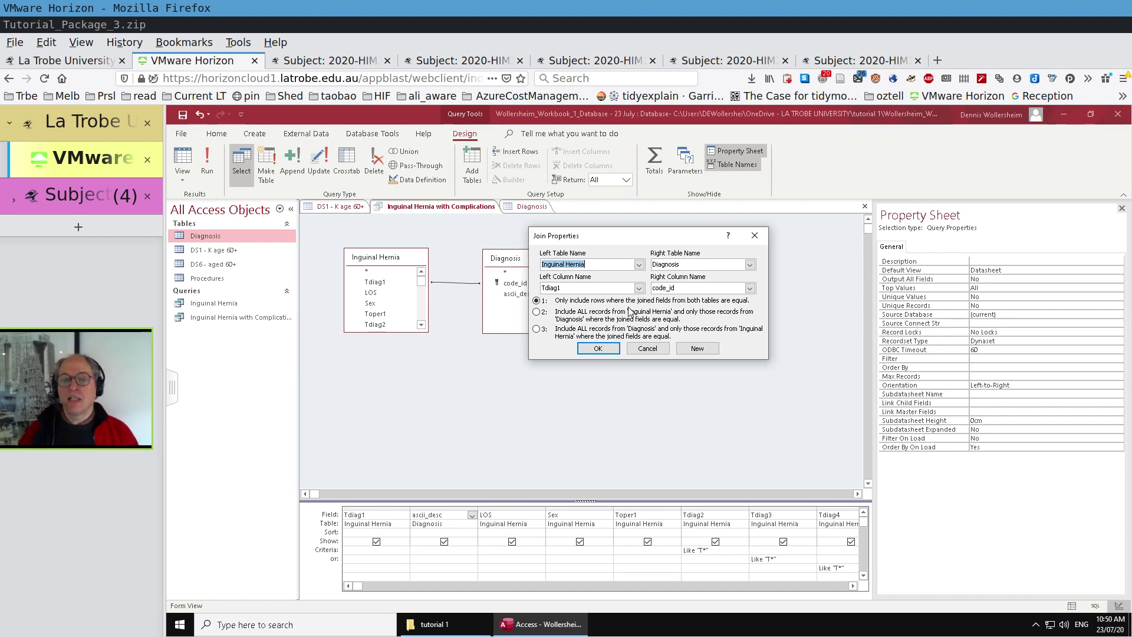
pyautogui.click(540, 328)
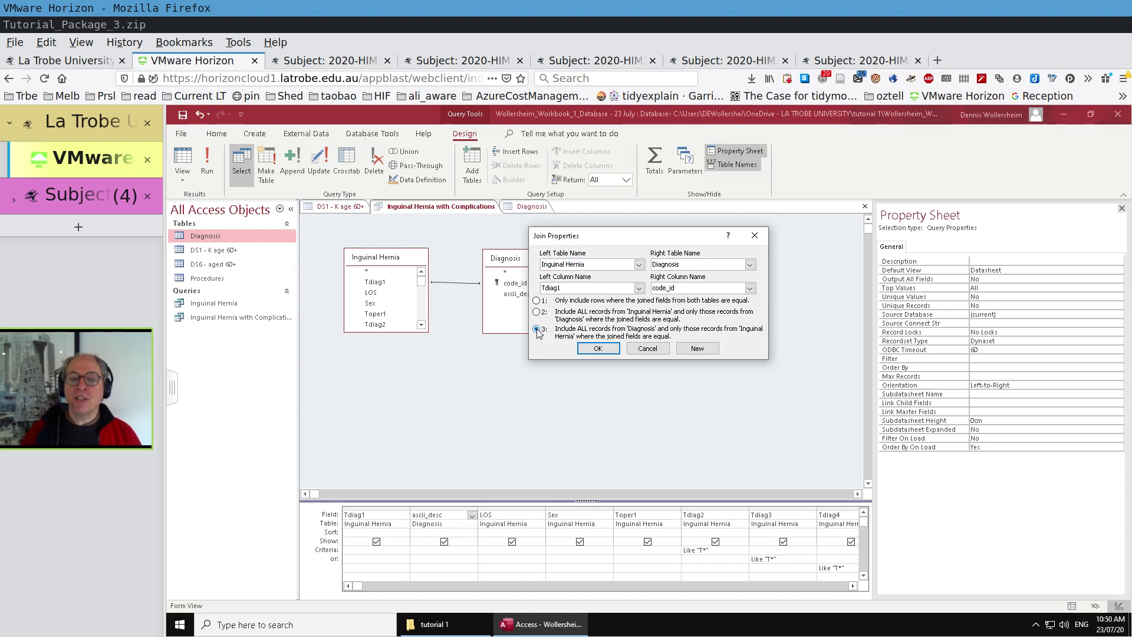
pyautogui.click(597, 349)
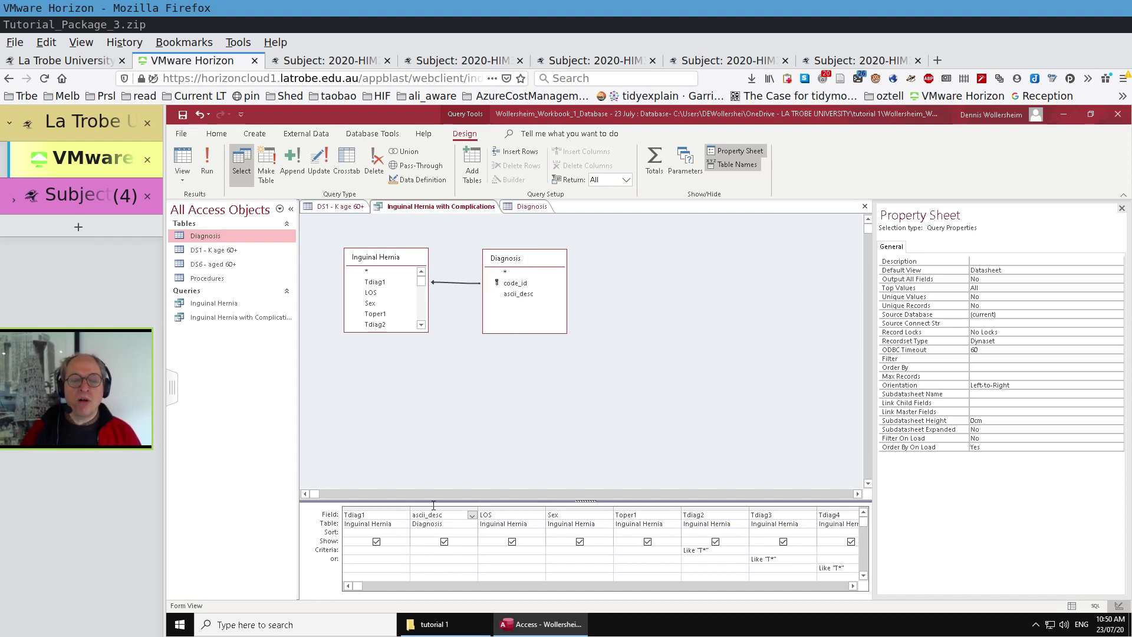
pyautogui.click(209, 169)
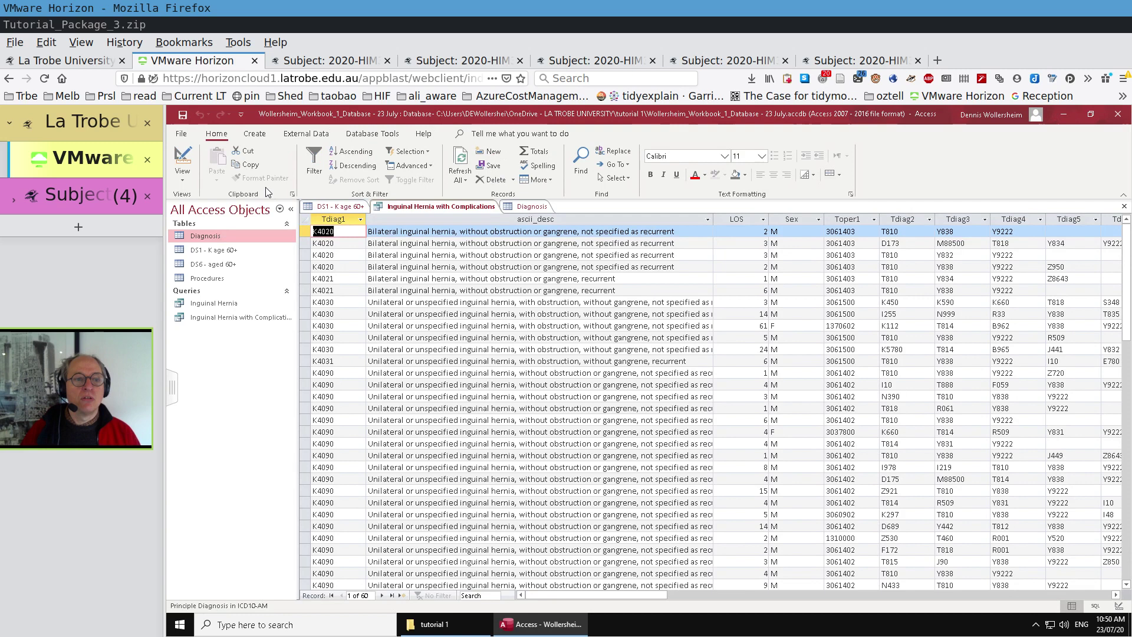
# - Rerun the query to check its results, then reopen Join Properties from Design View
pyautogui.click(182, 162)
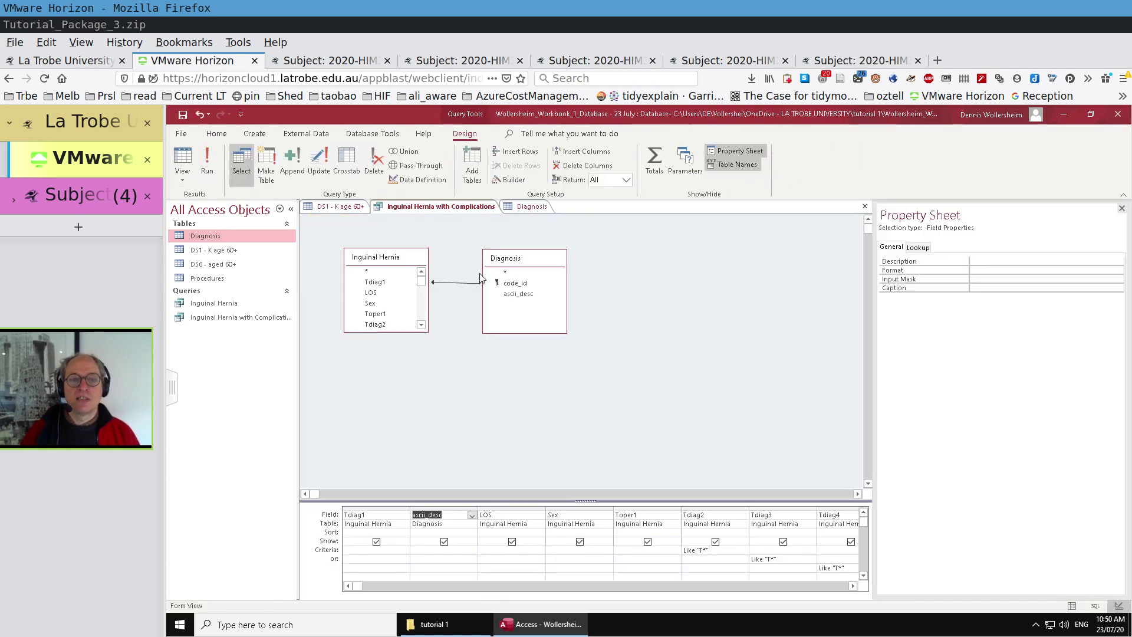
pyautogui.click(207, 160)
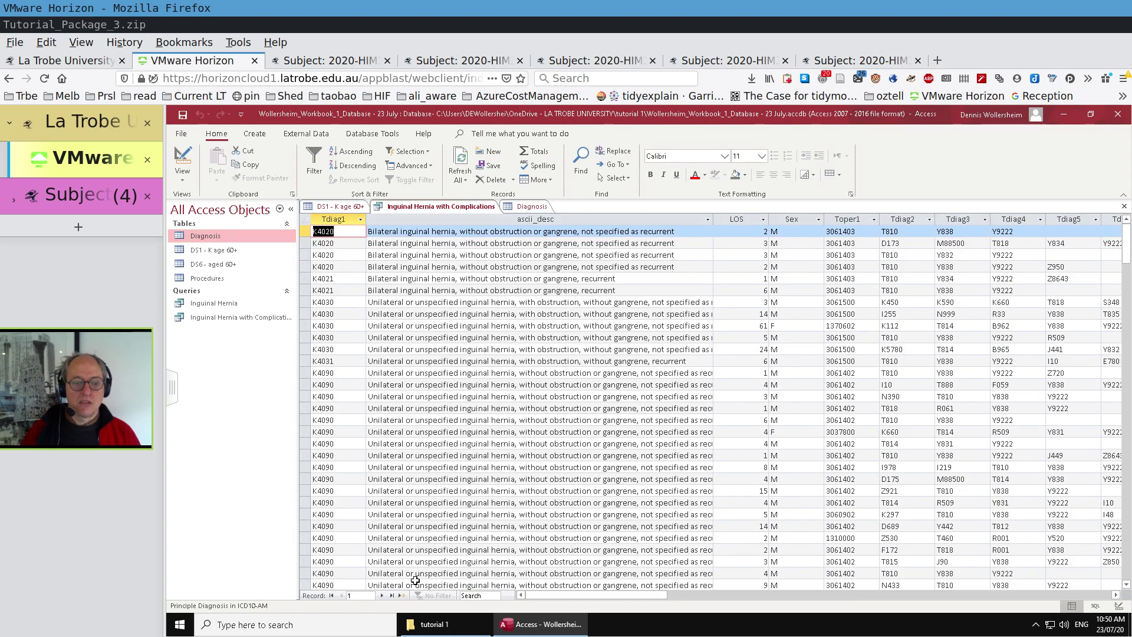
pyautogui.scroll(-13, 426, 517)
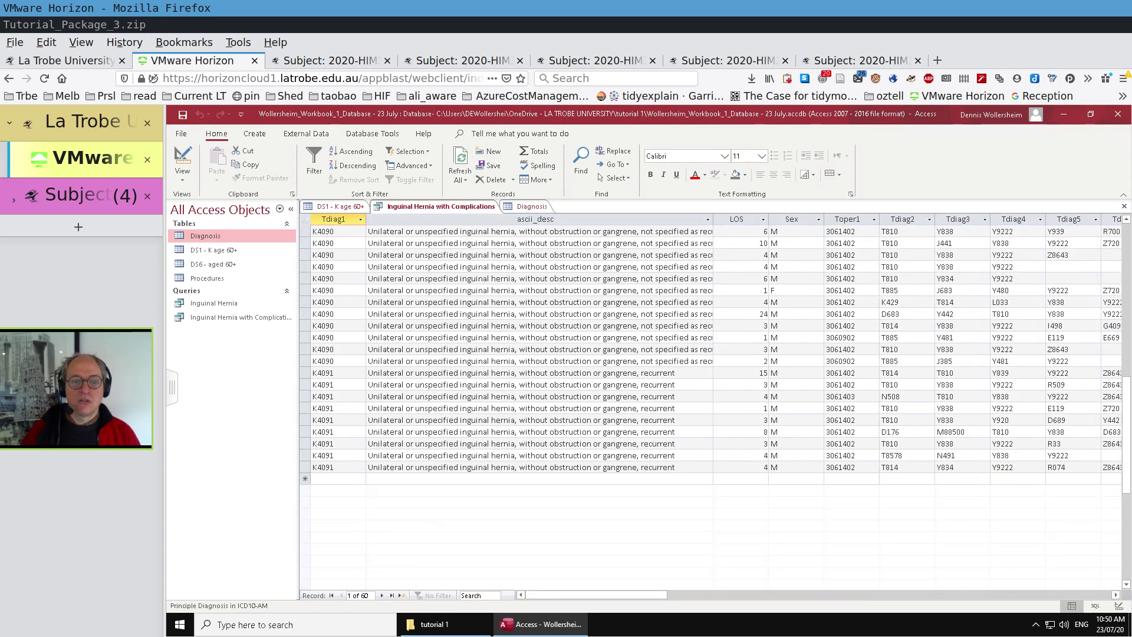
pyautogui.scroll(2, 711, 383)
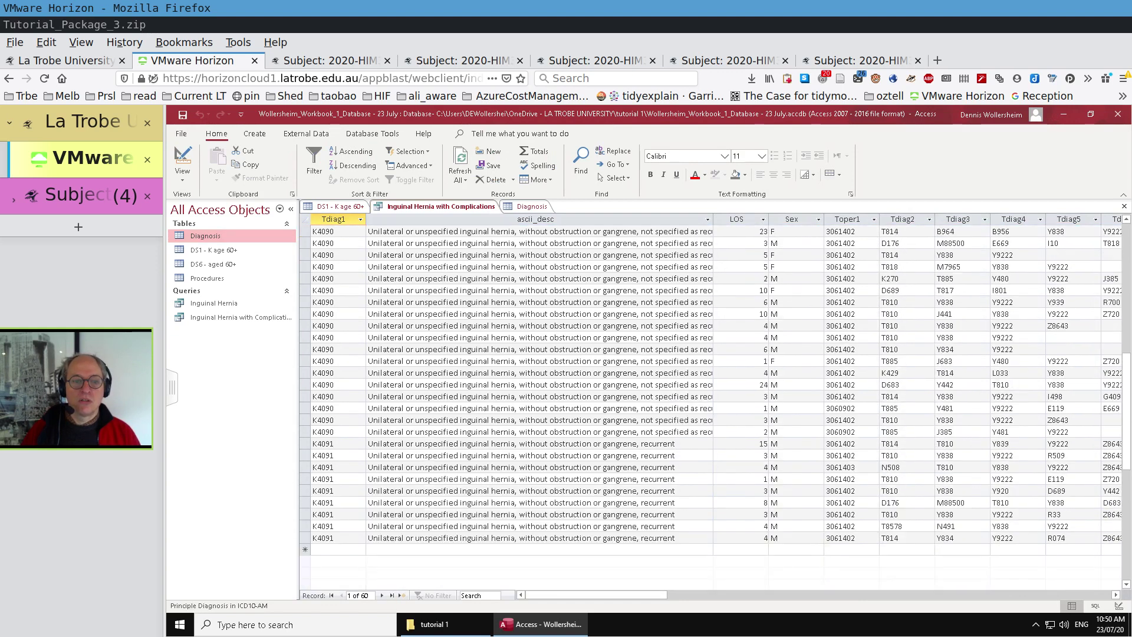
pyautogui.click(181, 157)
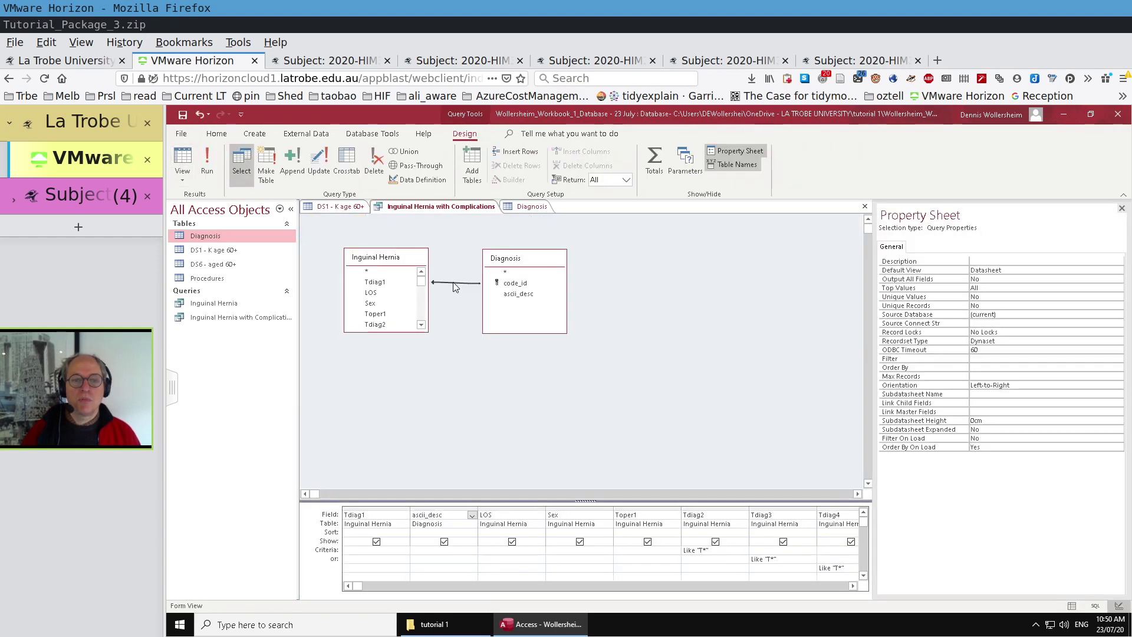
pyautogui.doubleClick(469, 282)
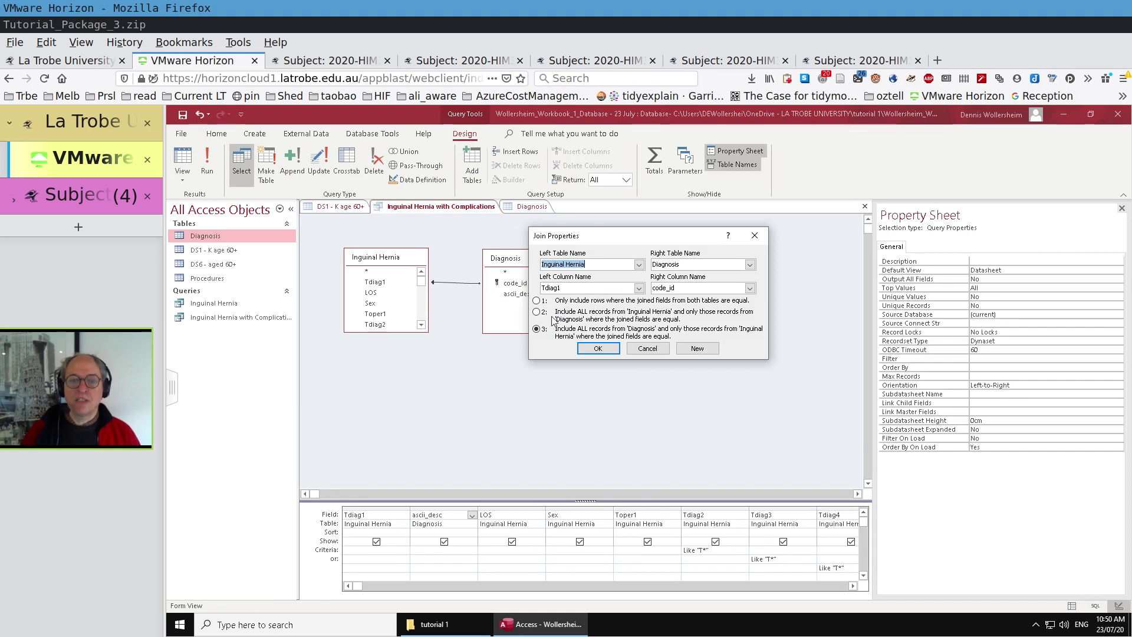
# - Set the join to option 1, including only rows where Tdiag1 and code_id match
pyautogui.click(537, 301)
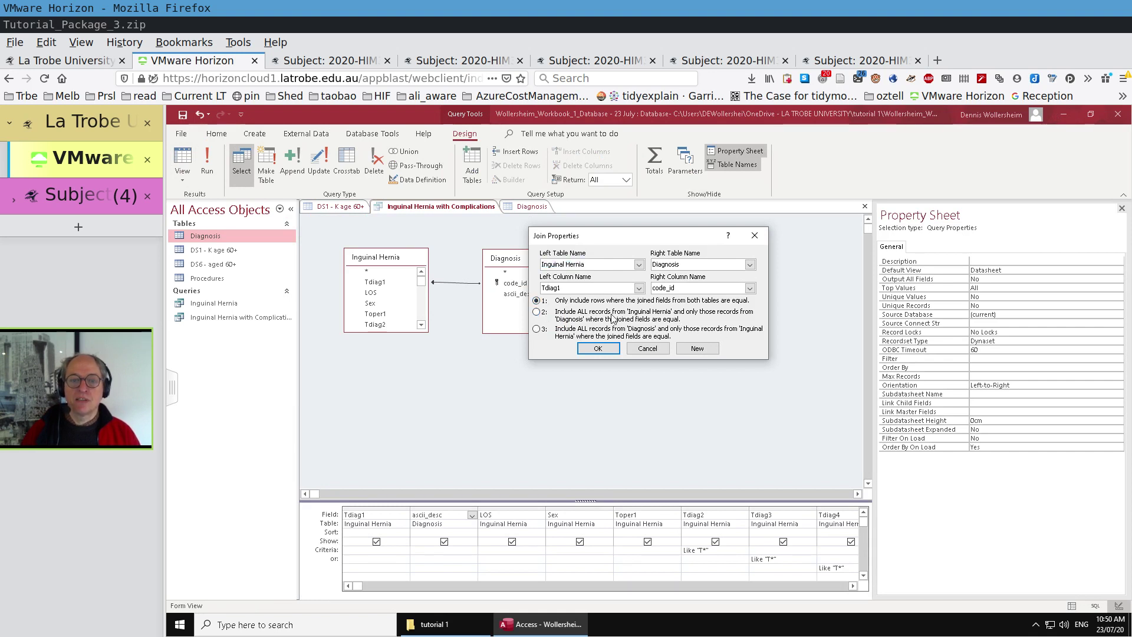
pyautogui.click(598, 348)
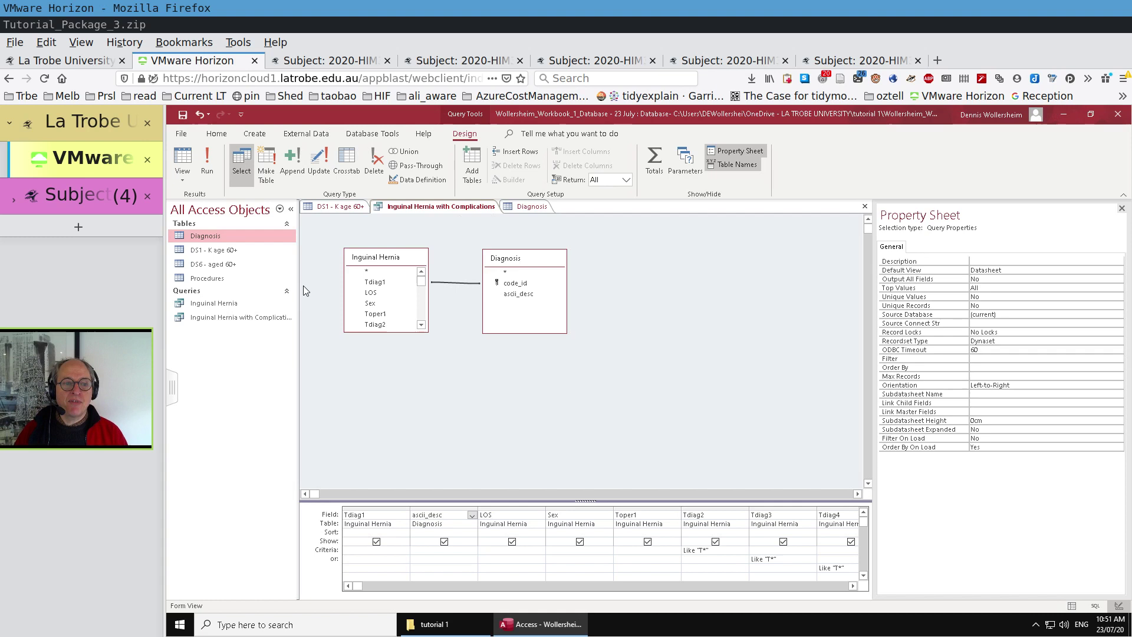
# - Close the Inguinal Hernia with Complications query saving its changes, and start a new Query Design
pyautogui.rightClick(432, 211)
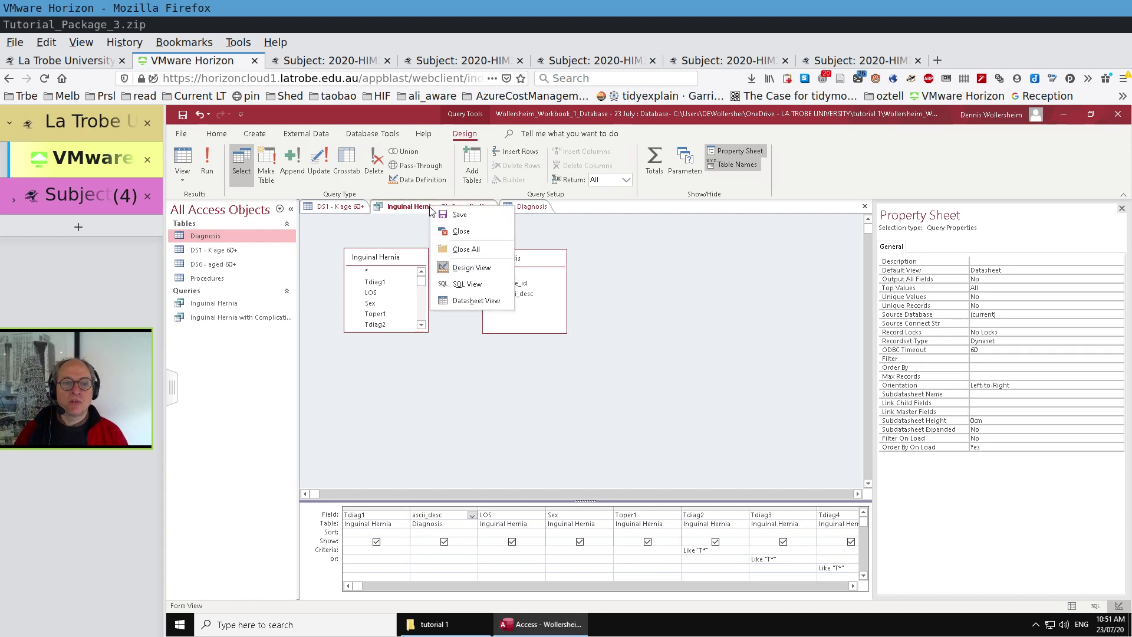
pyautogui.click(458, 253)
pyautogui.click(604, 397)
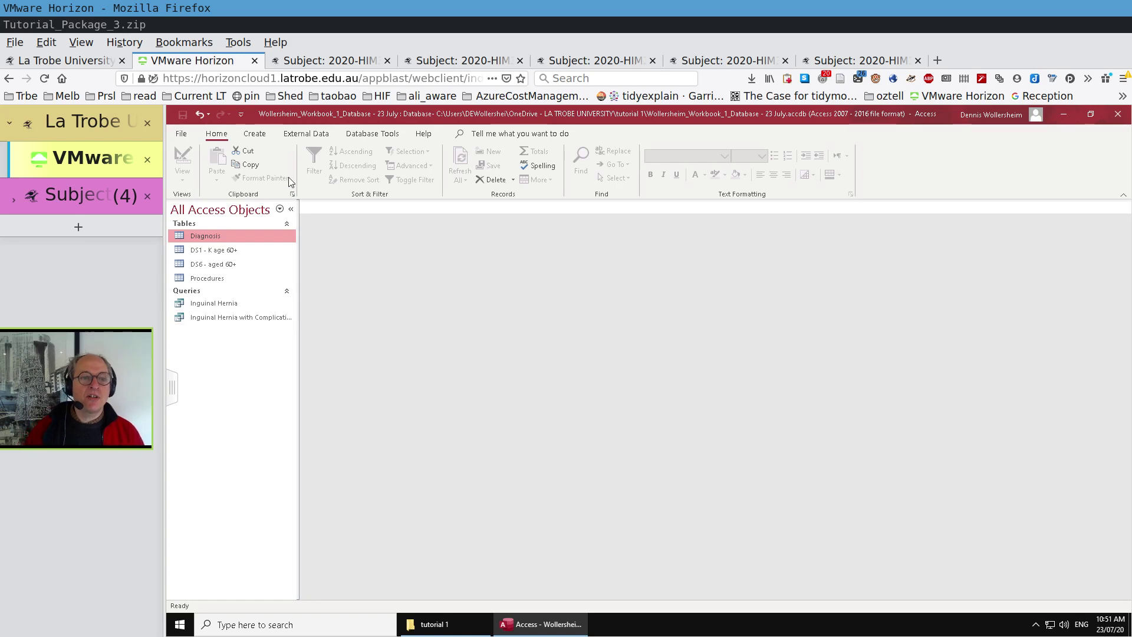
pyautogui.click(255, 134)
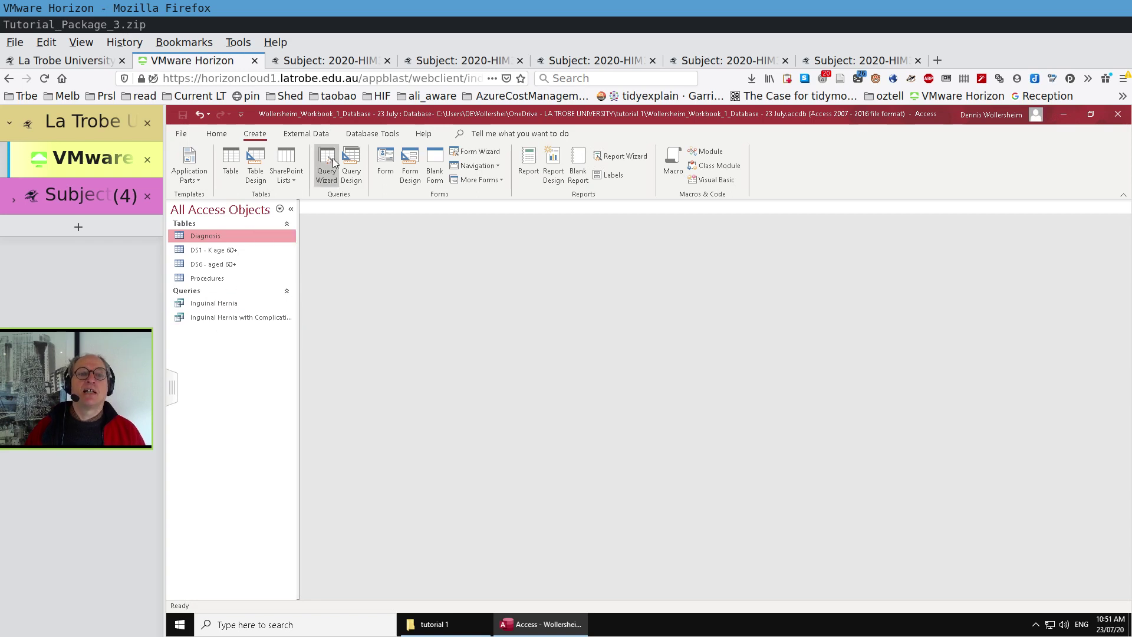
pyautogui.click(351, 165)
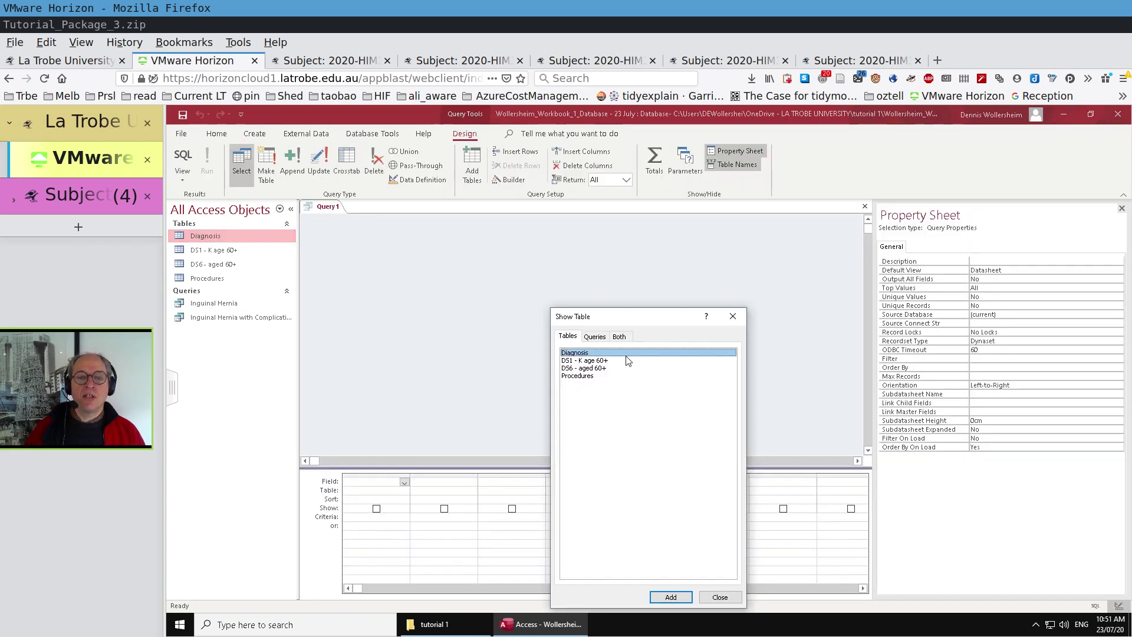
# - Add the Inguinal Hernia with Complications query and the Procedures table to Query1
pyautogui.click(731, 316)
pyautogui.moveTo(235, 319); pyautogui.dragTo(415, 286)
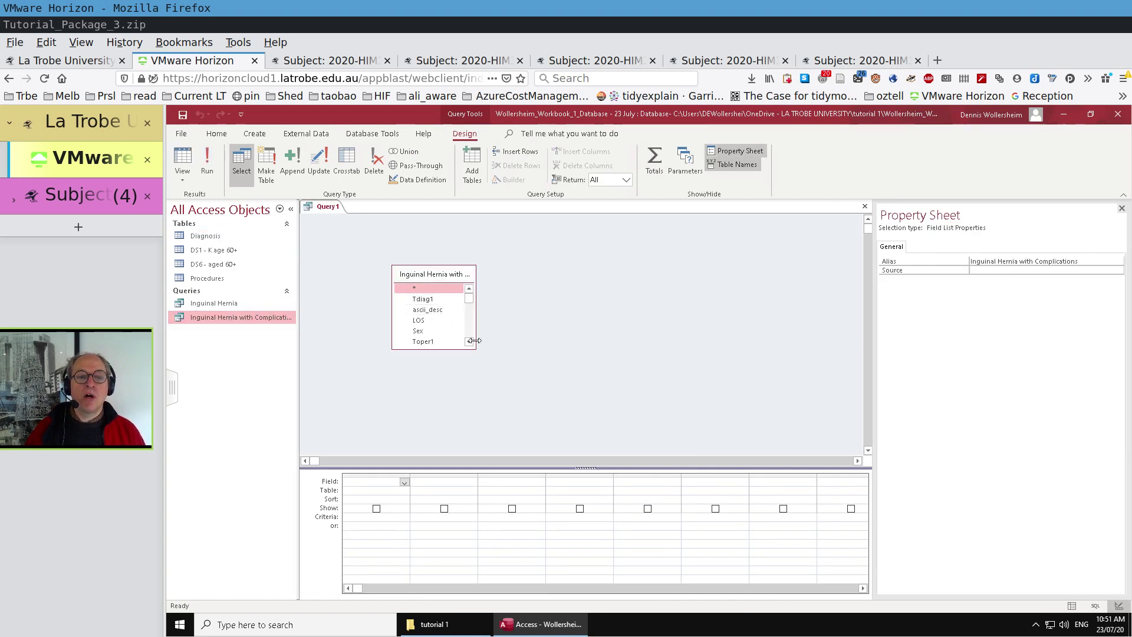
pyautogui.click(424, 341)
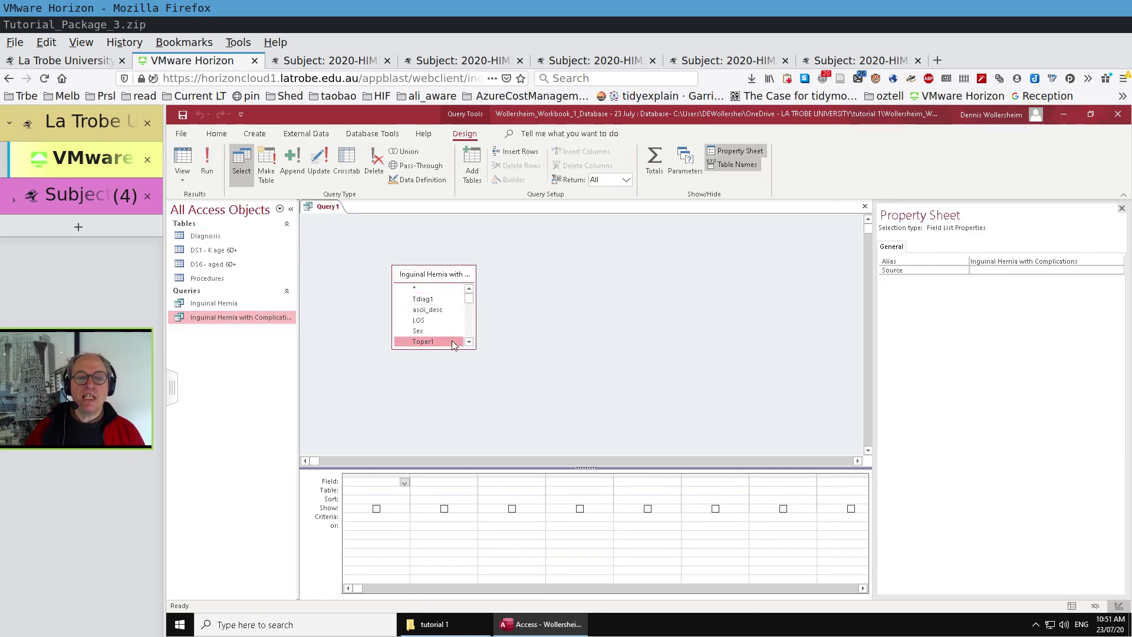
pyautogui.moveTo(199, 282); pyautogui.dragTo(581, 277)
# - Rearrange the field lists and join Toper1 to the Procedures code_id field
pyautogui.moveTo(462, 272); pyautogui.dragTo(431, 259)
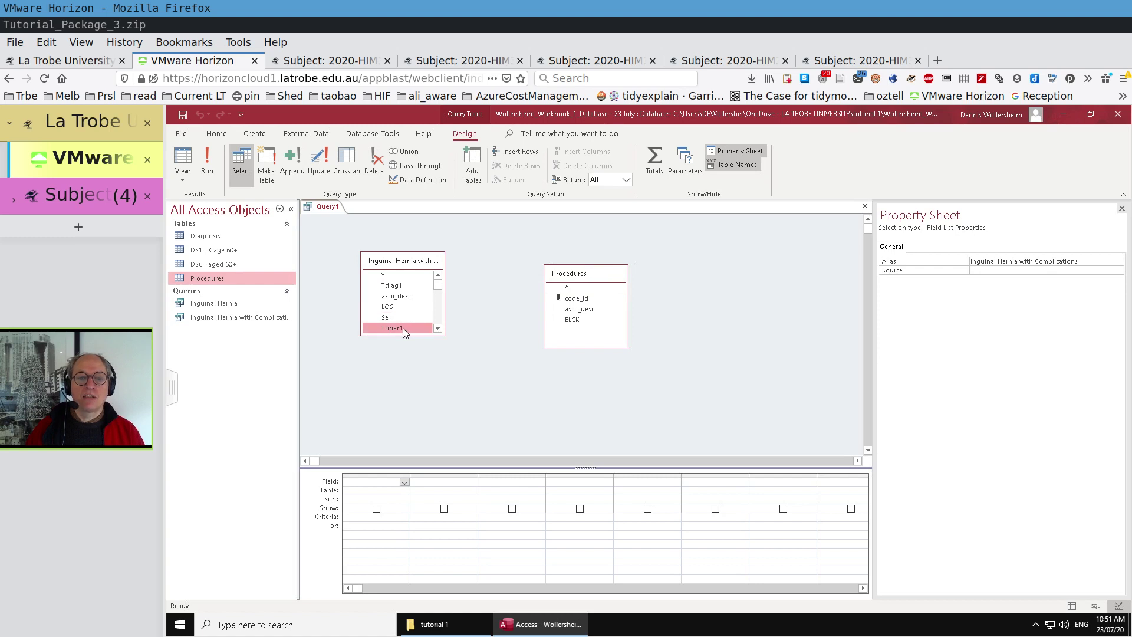
pyautogui.moveTo(402, 328); pyautogui.dragTo(575, 299)
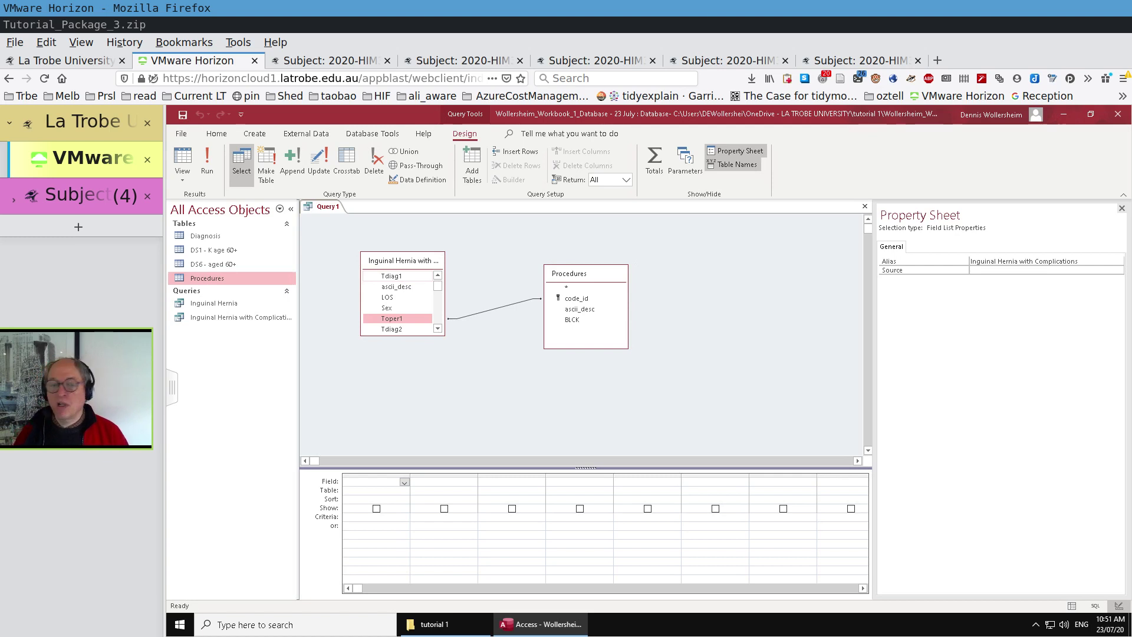
pyautogui.scroll(-2, 405, 321)
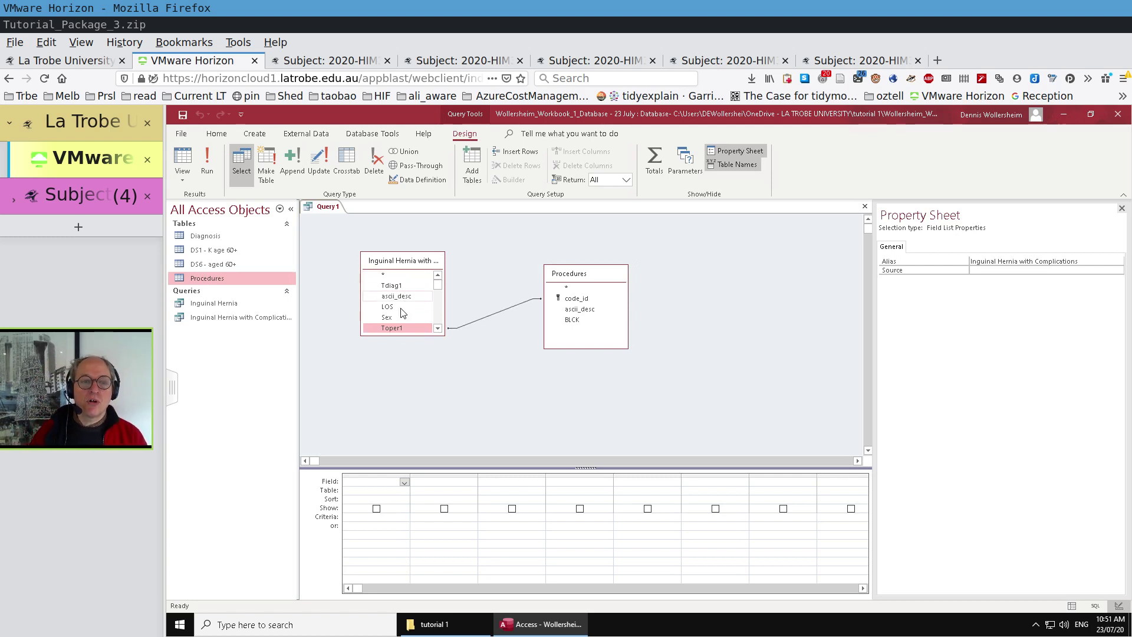
pyautogui.scroll(3, 403, 289)
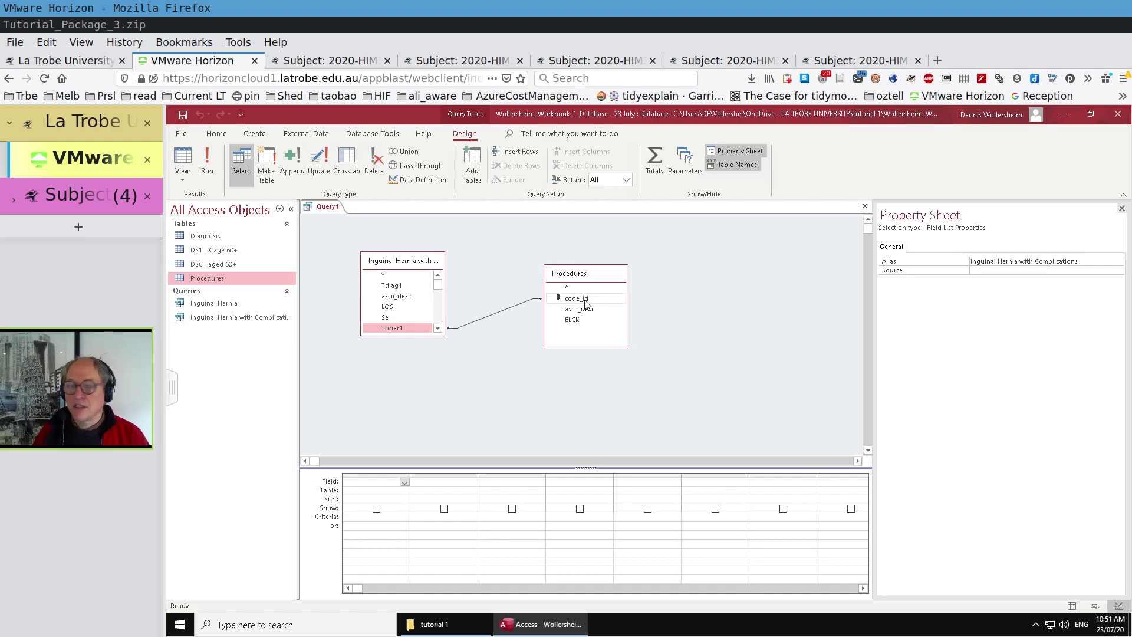
# - Output Procedures code_id, ascii_desc and LOS, run the query (60 records), then return to design
pyautogui.doubleClick(583, 299)
pyautogui.doubleClick(584, 308)
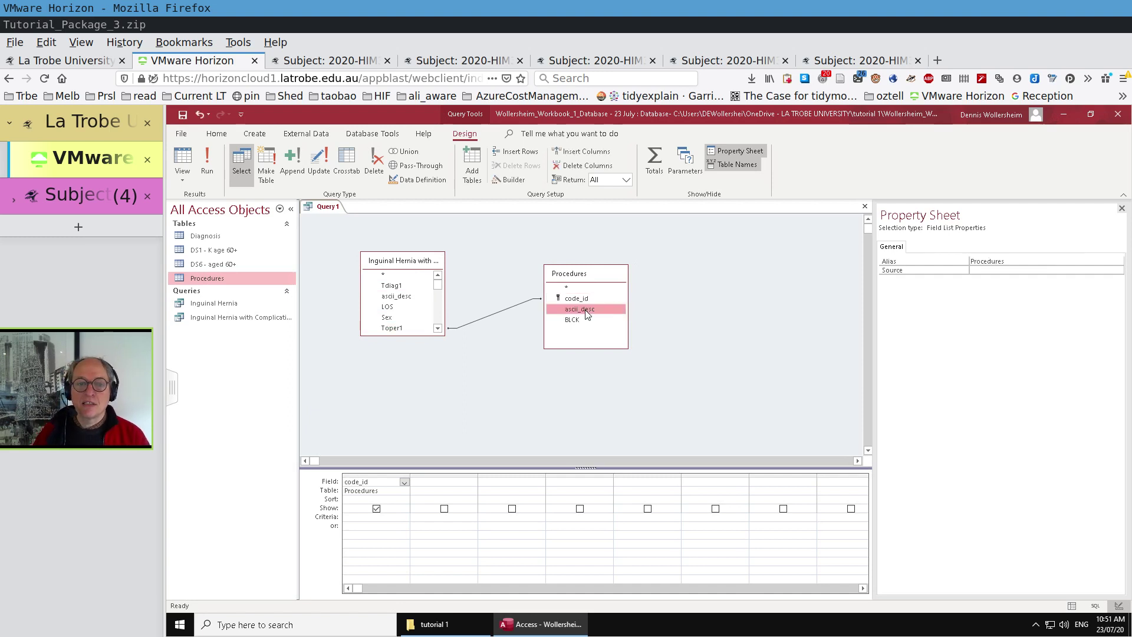
pyautogui.doubleClick(397, 308)
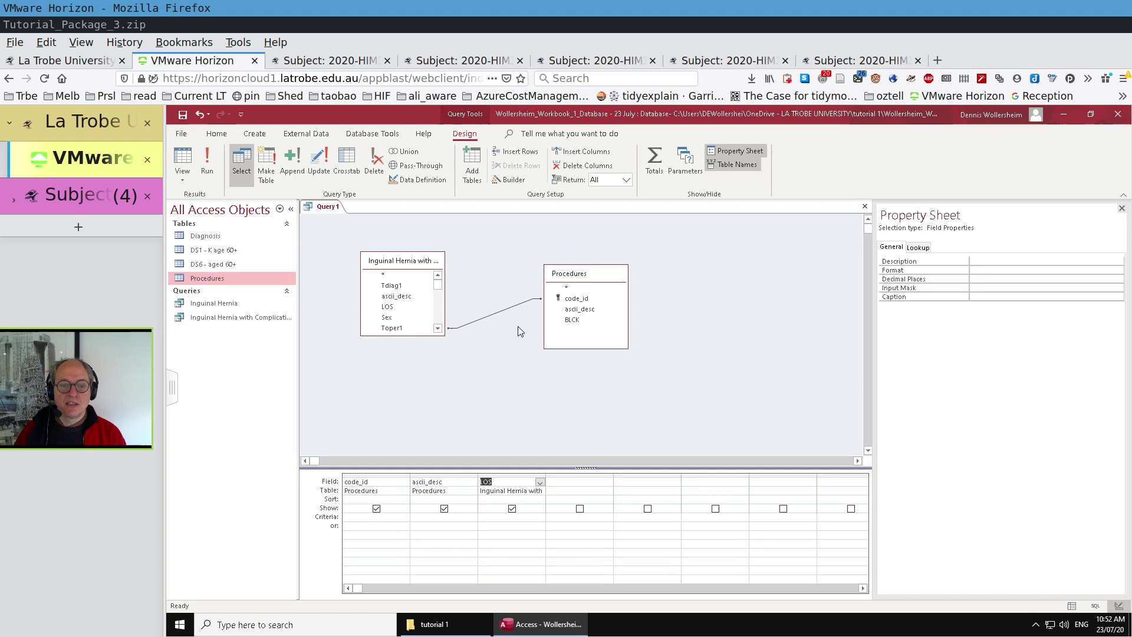
pyautogui.click(187, 169)
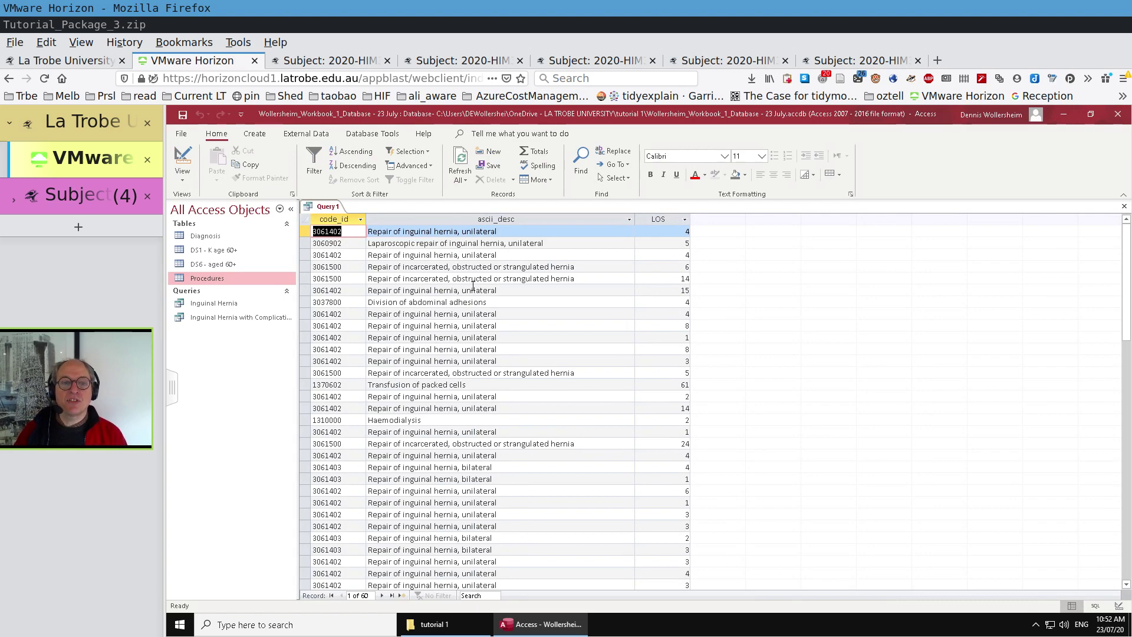
pyautogui.click(186, 158)
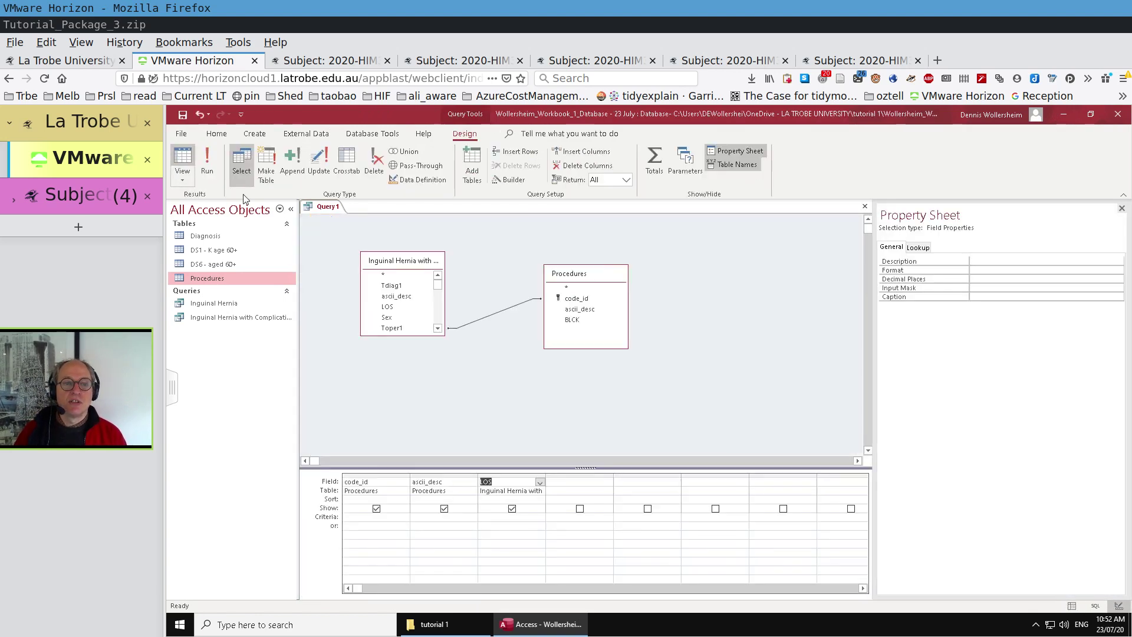
# - Name the query 'Complications By Procedure With Lenght of Stay' in Save As and confirm
pyautogui.click(183, 115)
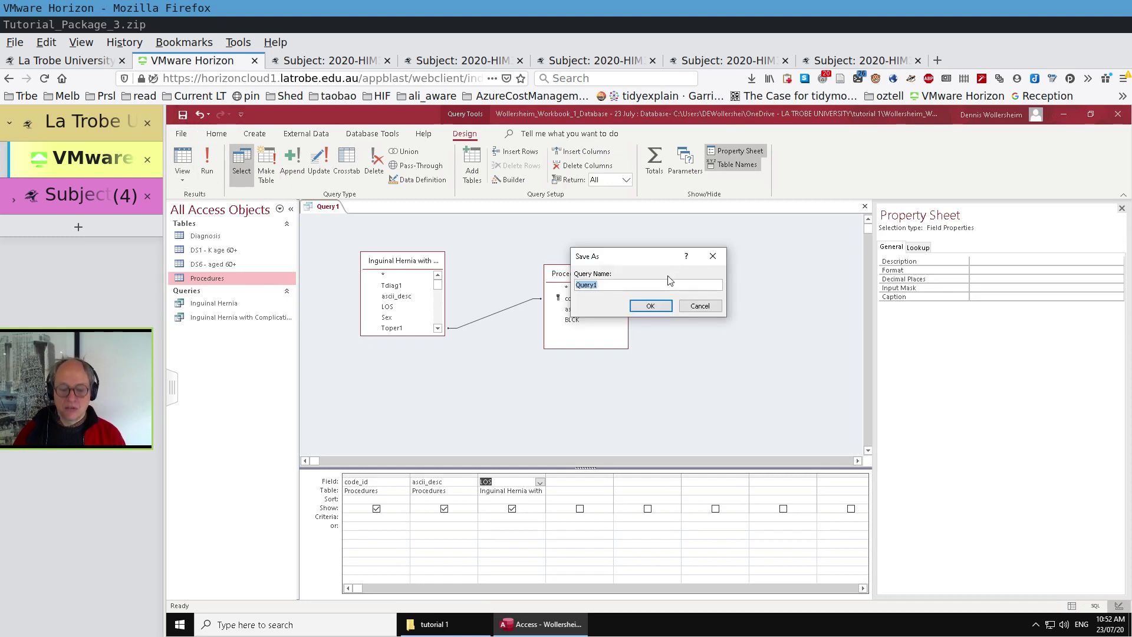
pyautogui.write('v')
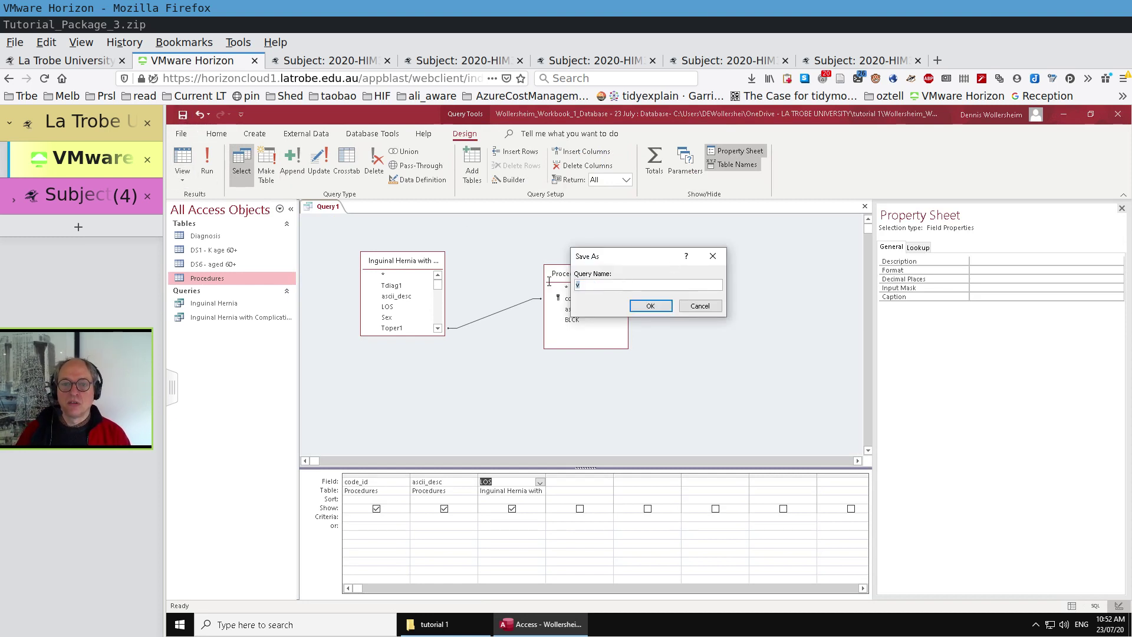
pyautogui.press('BackSpace')
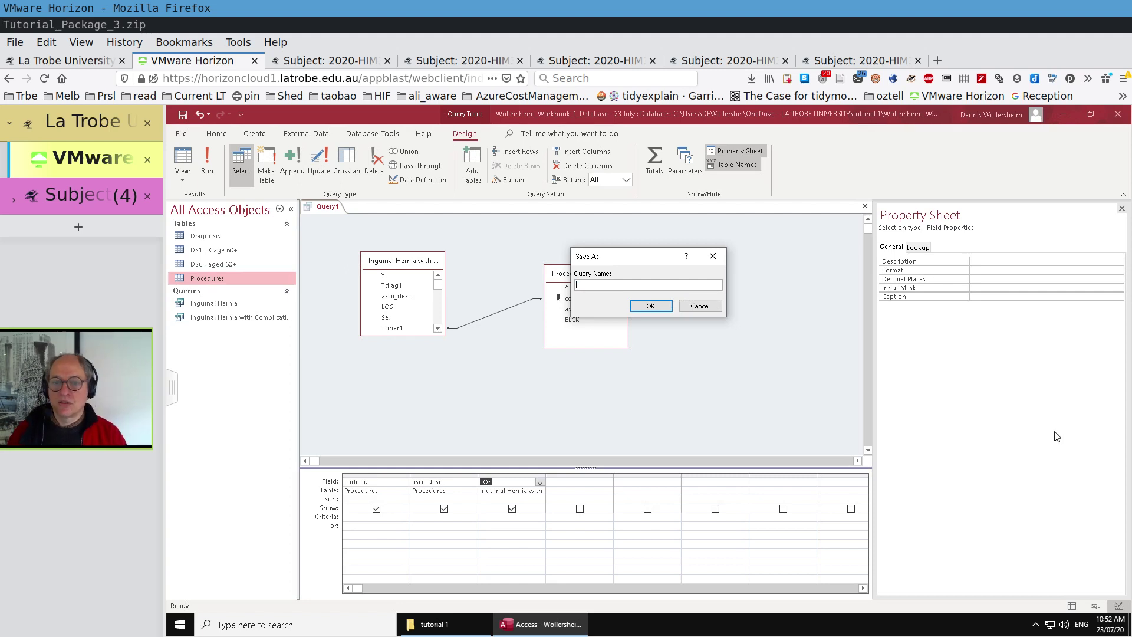
pyautogui.write('as')
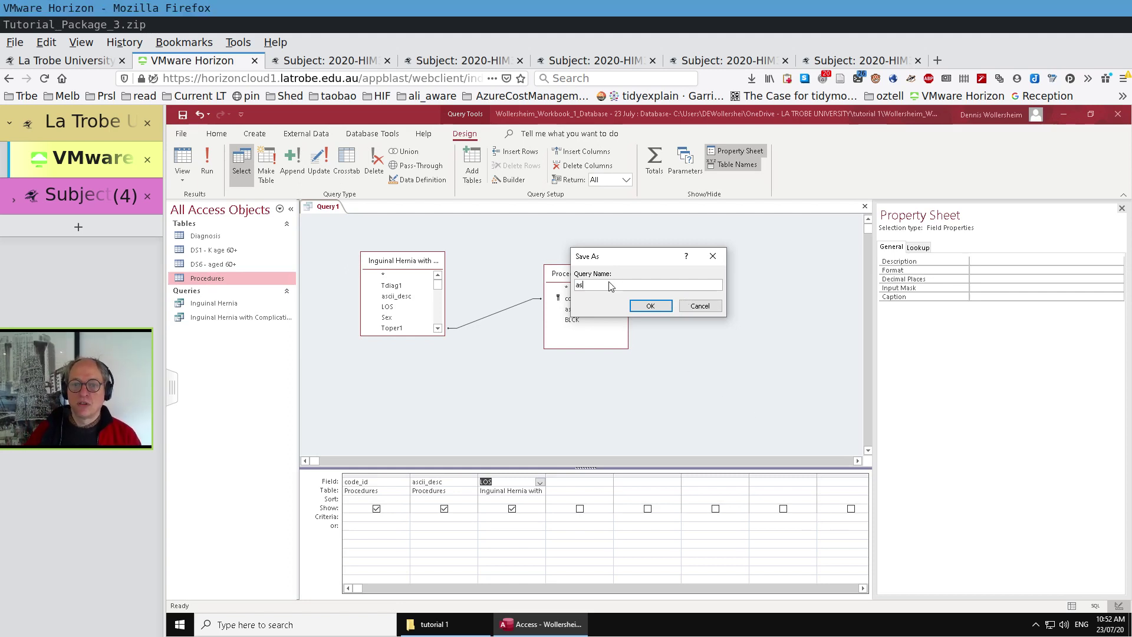
pyautogui.press('BackSpace')
pyautogui.press('BackSpace')
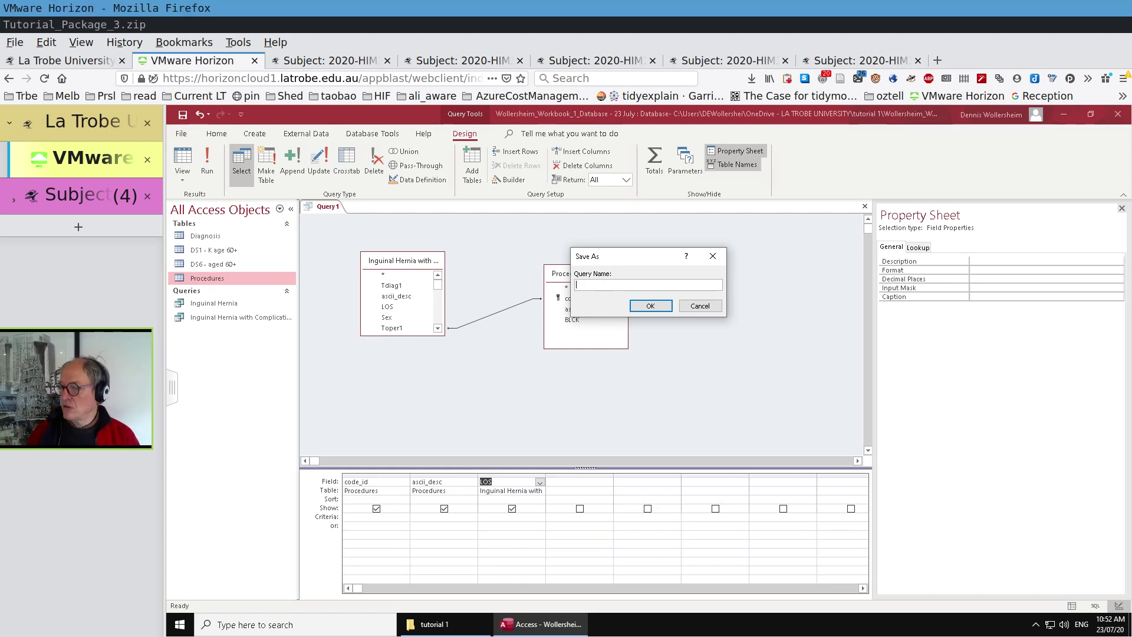
pyautogui.write('Comp')
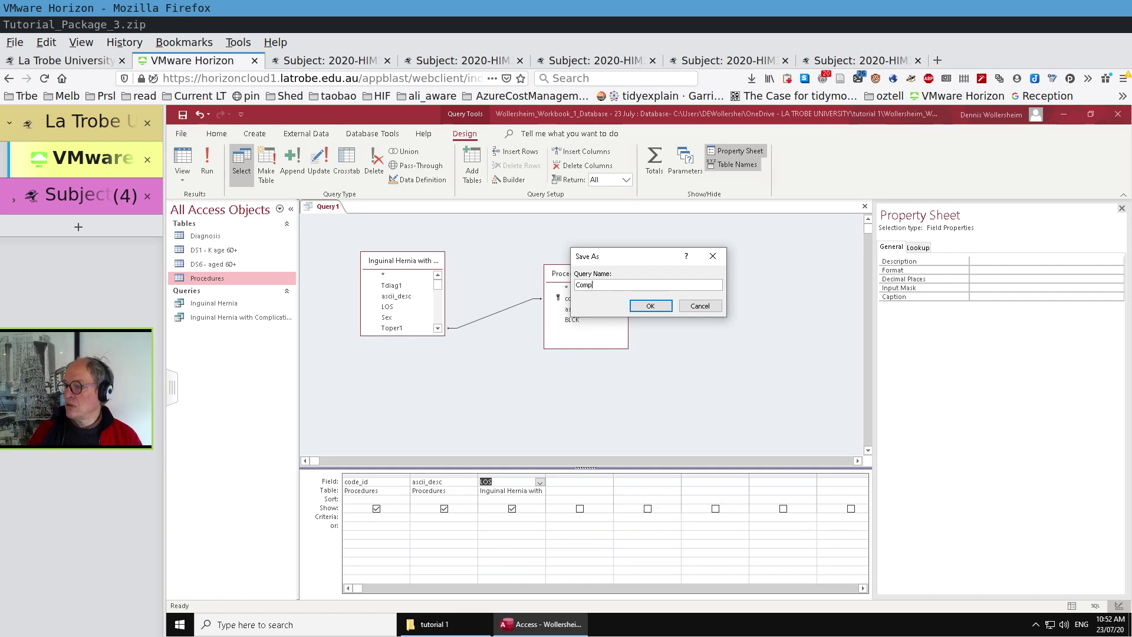
pyautogui.write('lications By P')
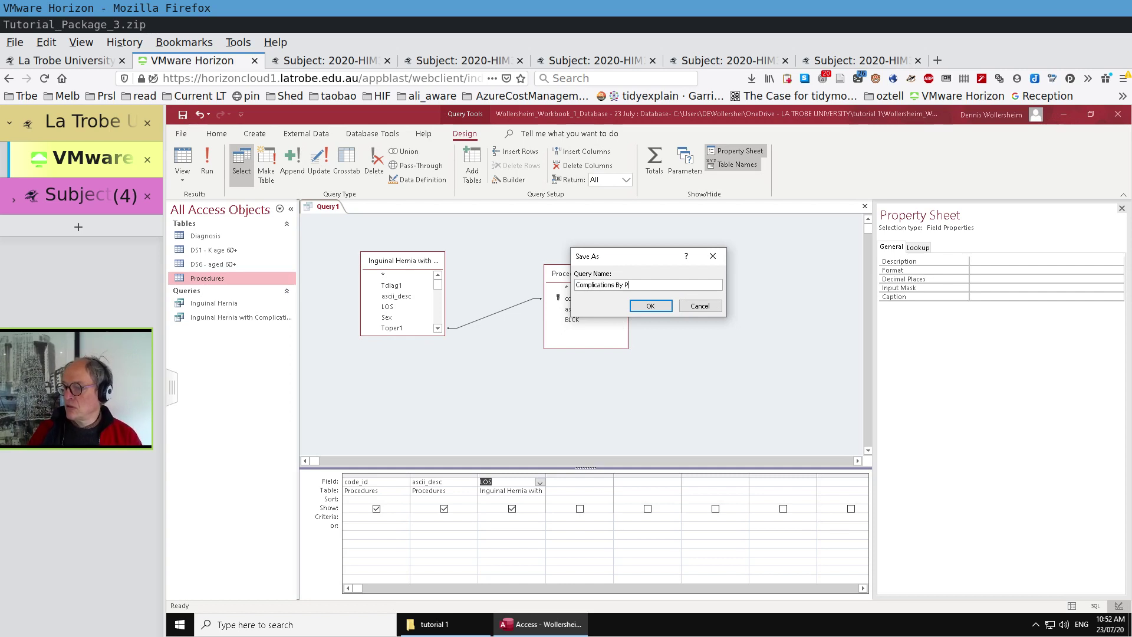
pyautogui.write('rocedure W')
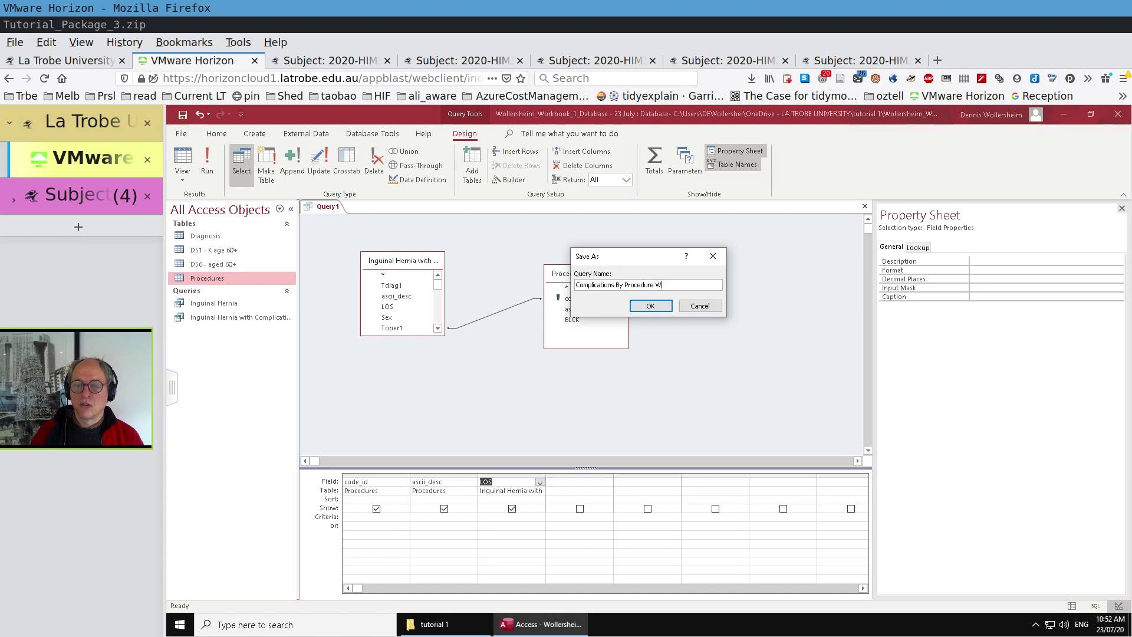
pyautogui.write('ith Leng')
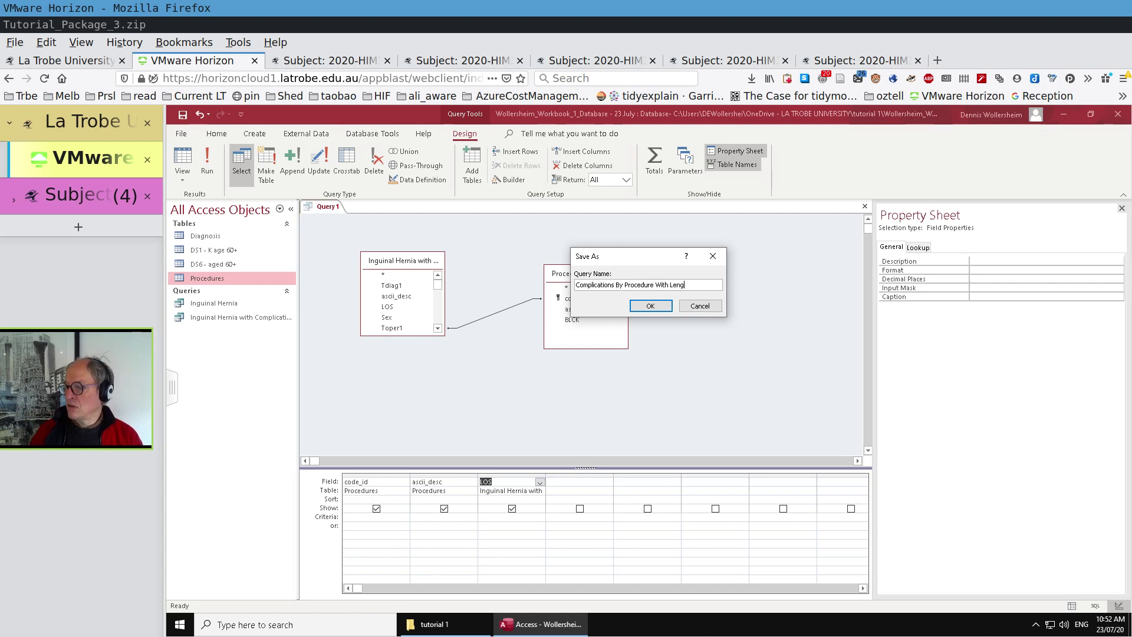
pyautogui.write('ht of S')
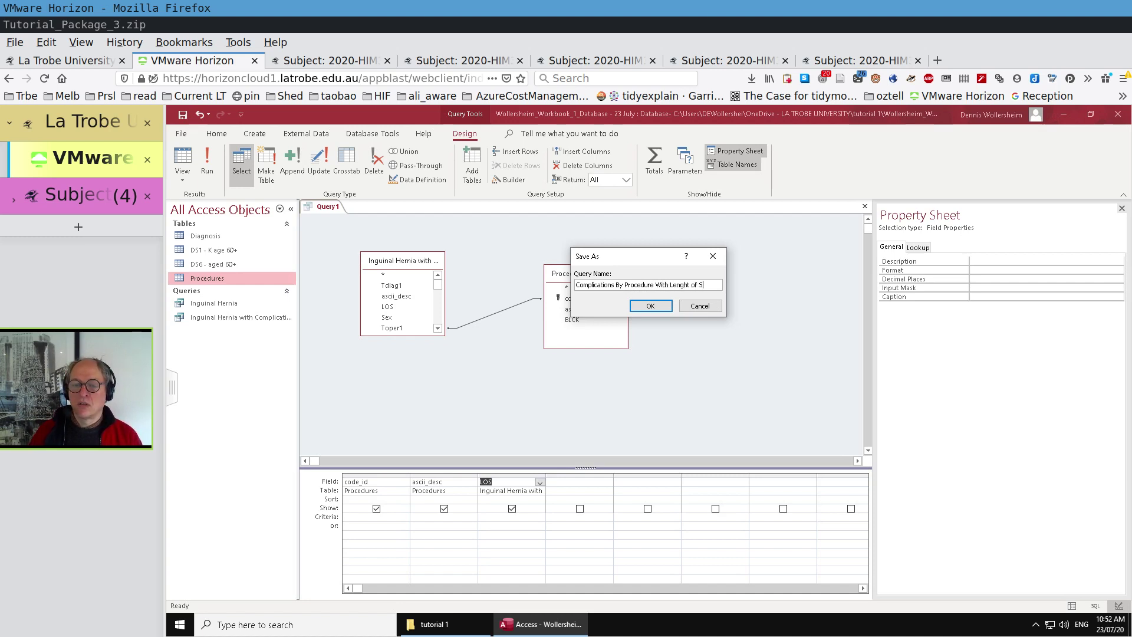
pyautogui.write('tay')
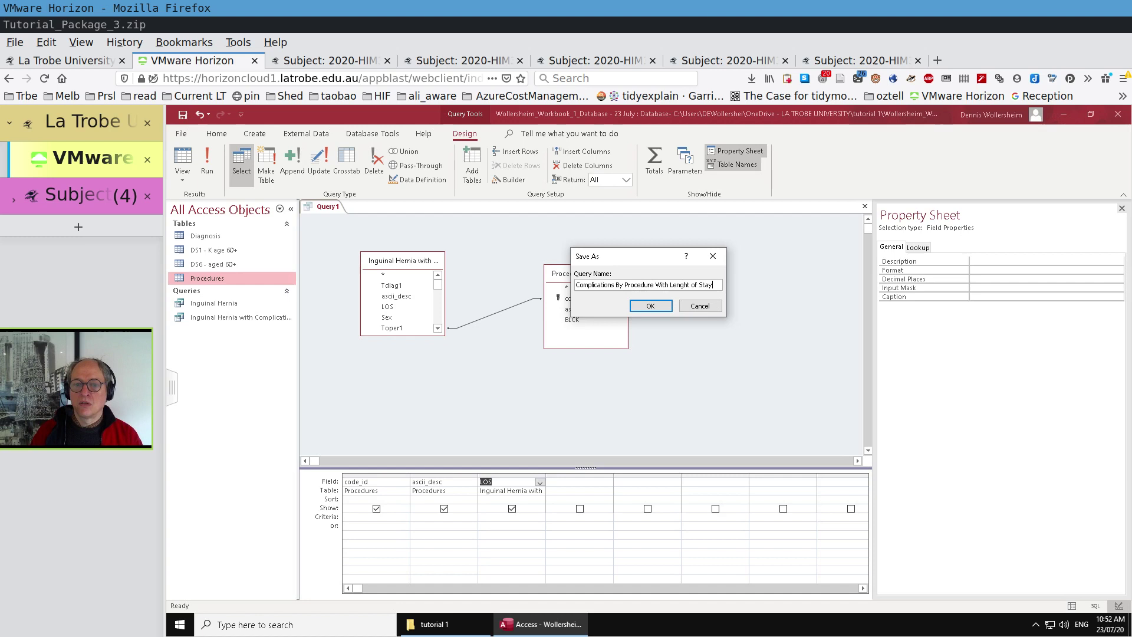
pyautogui.click(654, 308)
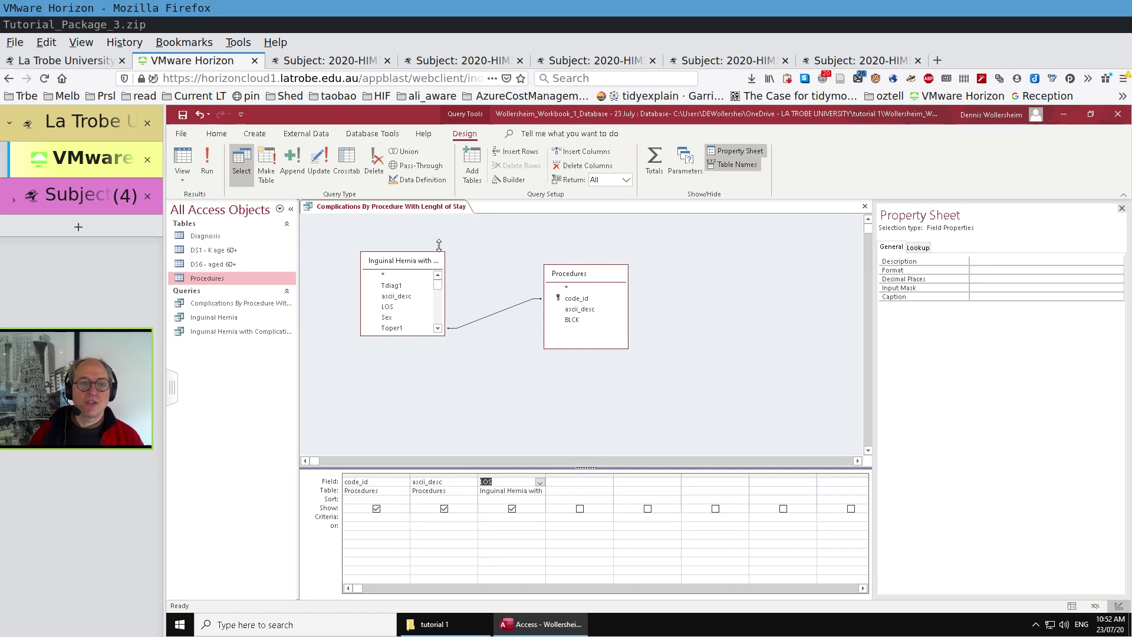
# - Close the saved query's tab so no objects remain open
pyautogui.click(865, 206)
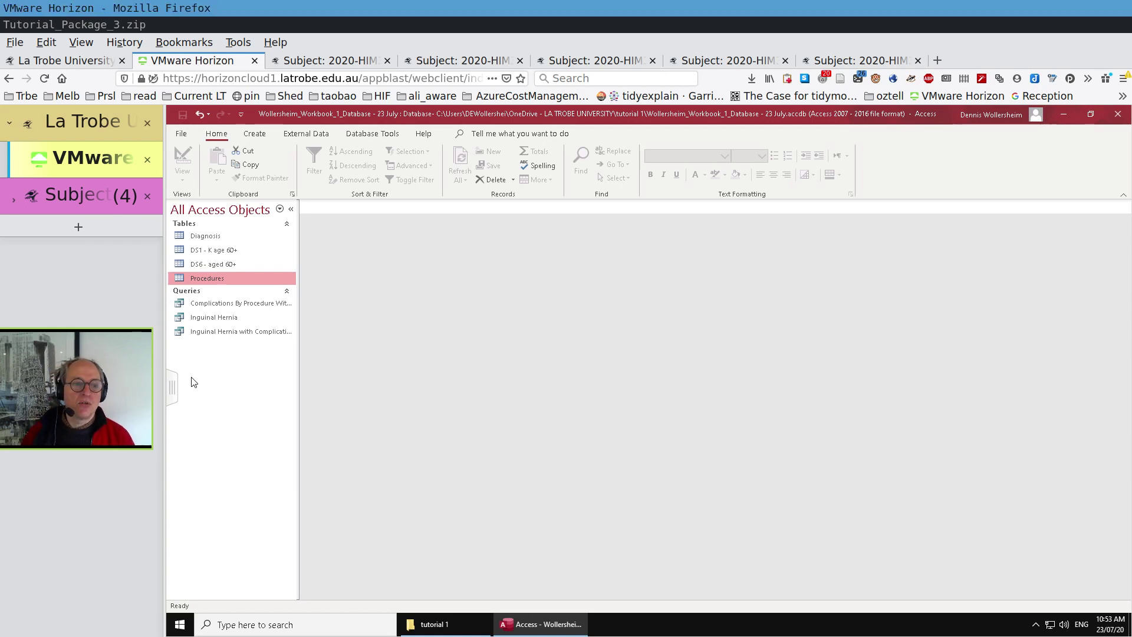
# - Start a blank query in Design View without adding any tables
pyautogui.click(252, 135)
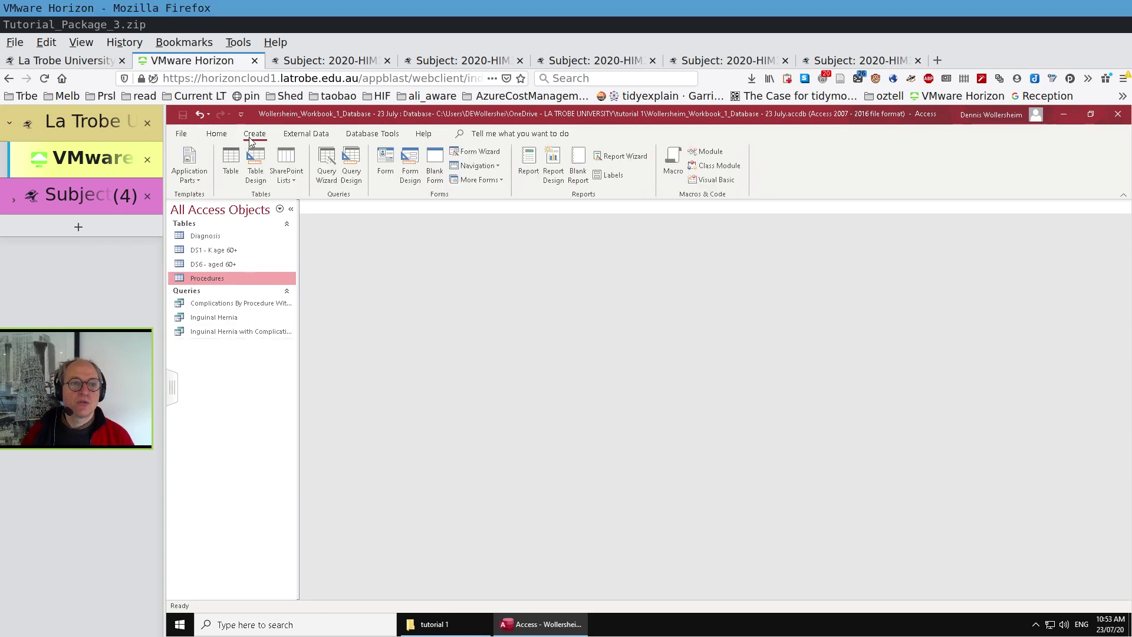
pyautogui.click(351, 161)
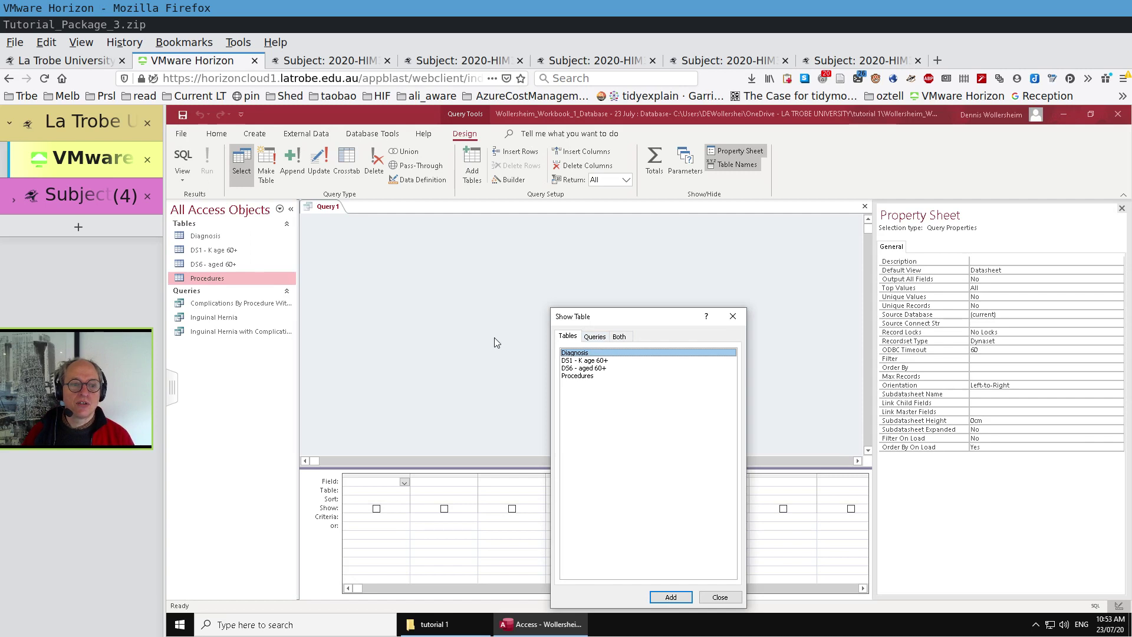
pyautogui.click(731, 316)
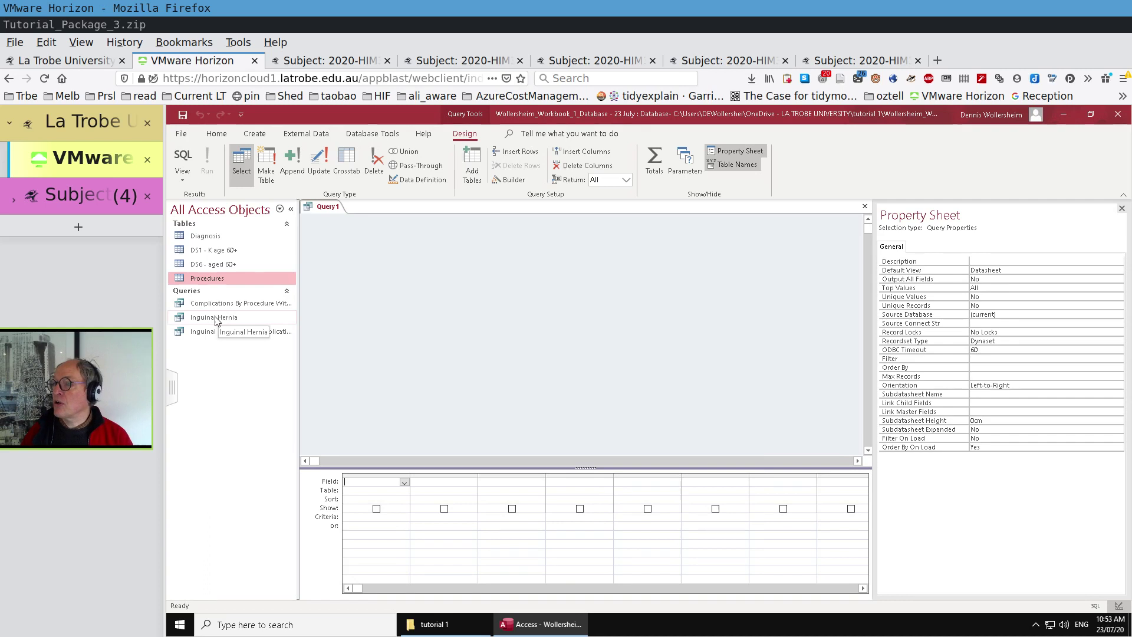
# - Add Inguinal Hernia and Diagnosis, join Tdiag1 to code_id, and output Tdiag1 and ascii_desc
pyautogui.moveTo(215, 318); pyautogui.dragTo(394, 261)
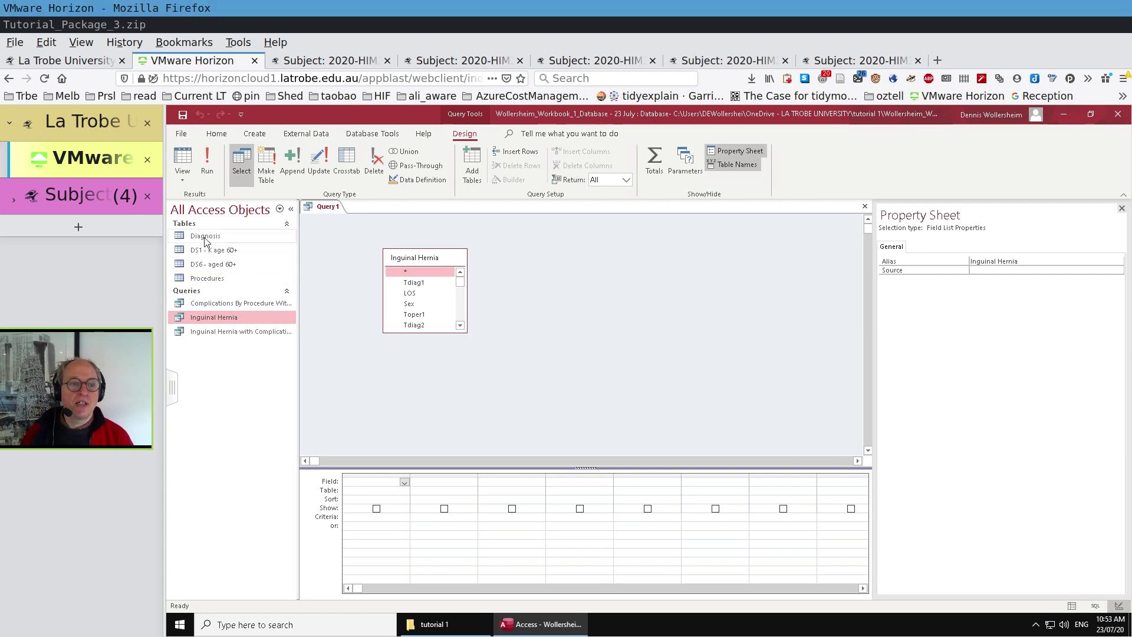
pyautogui.moveTo(209, 237); pyautogui.dragTo(546, 276)
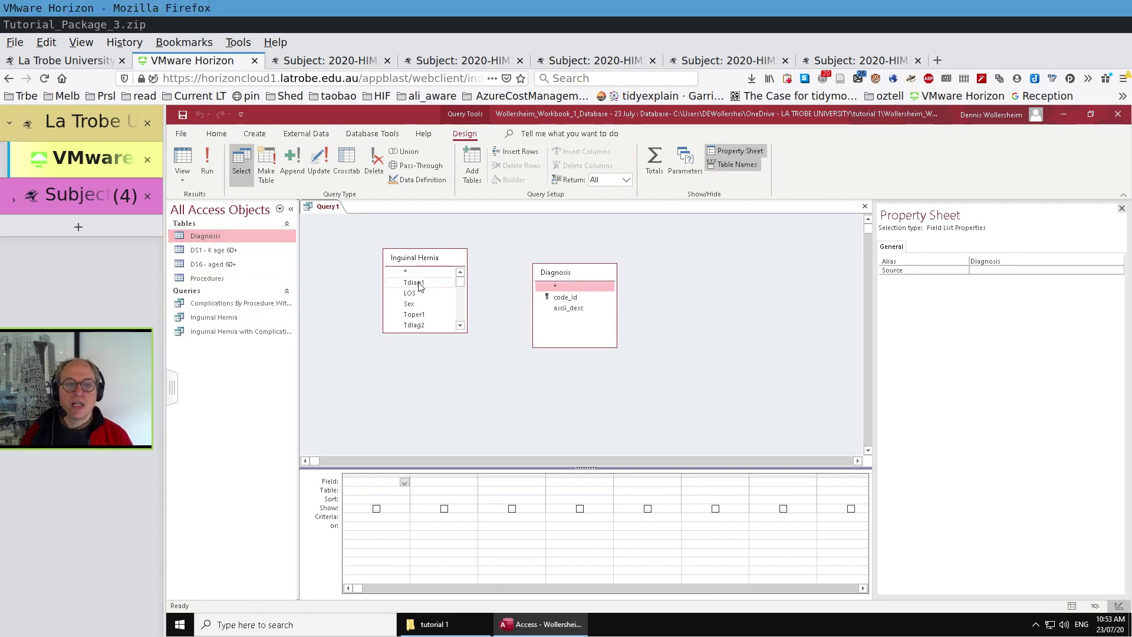
pyautogui.moveTo(420, 284); pyautogui.dragTo(551, 256)
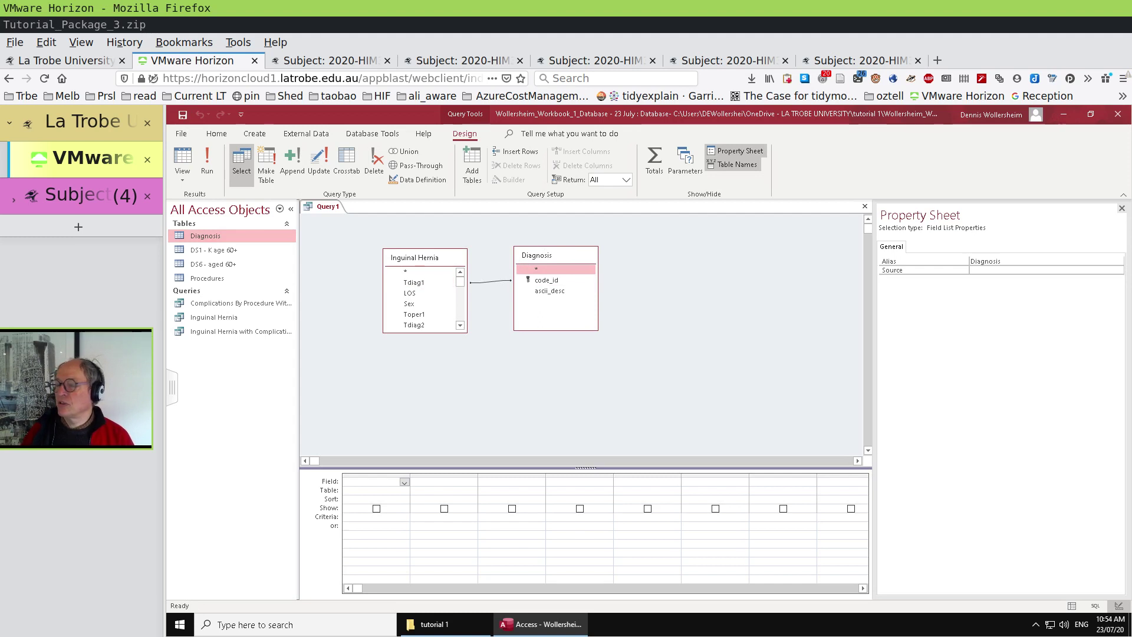
pyautogui.moveTo(415, 283); pyautogui.dragTo(377, 488)
pyautogui.moveTo(557, 281)
pyautogui.mouseDown()
pyautogui.moveTo(508, 452)
pyautogui.moveTo(548, 290)
pyautogui.mouseUp()
# - Add ascii_desc and then LOS as output fields, running to check (1832 records)
pyautogui.doubleClick(549, 291)
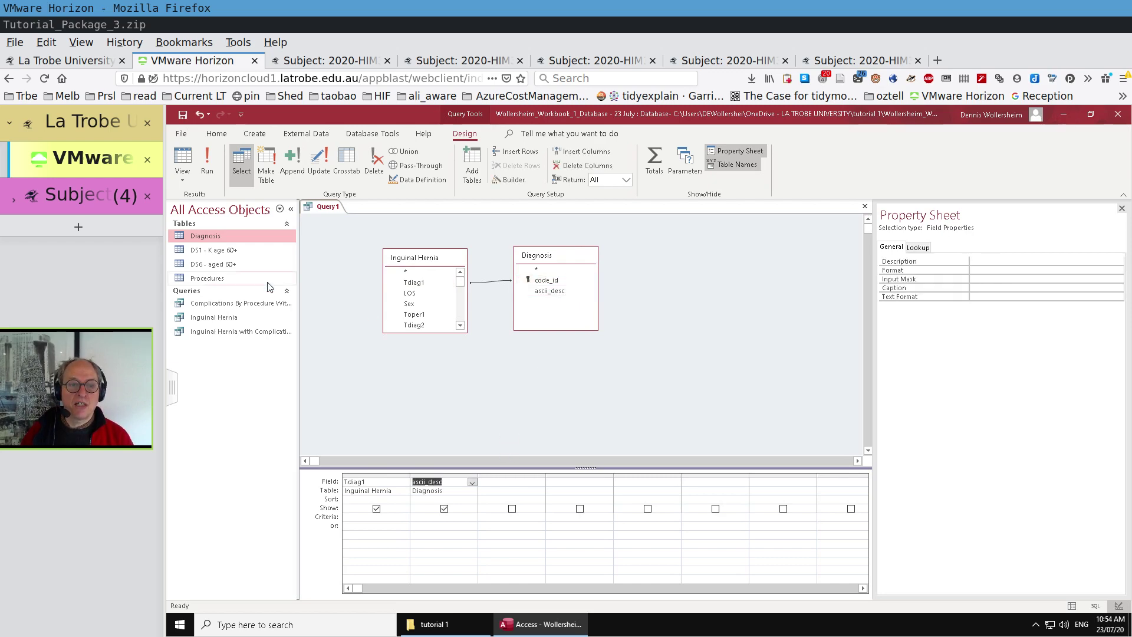
pyautogui.click(206, 160)
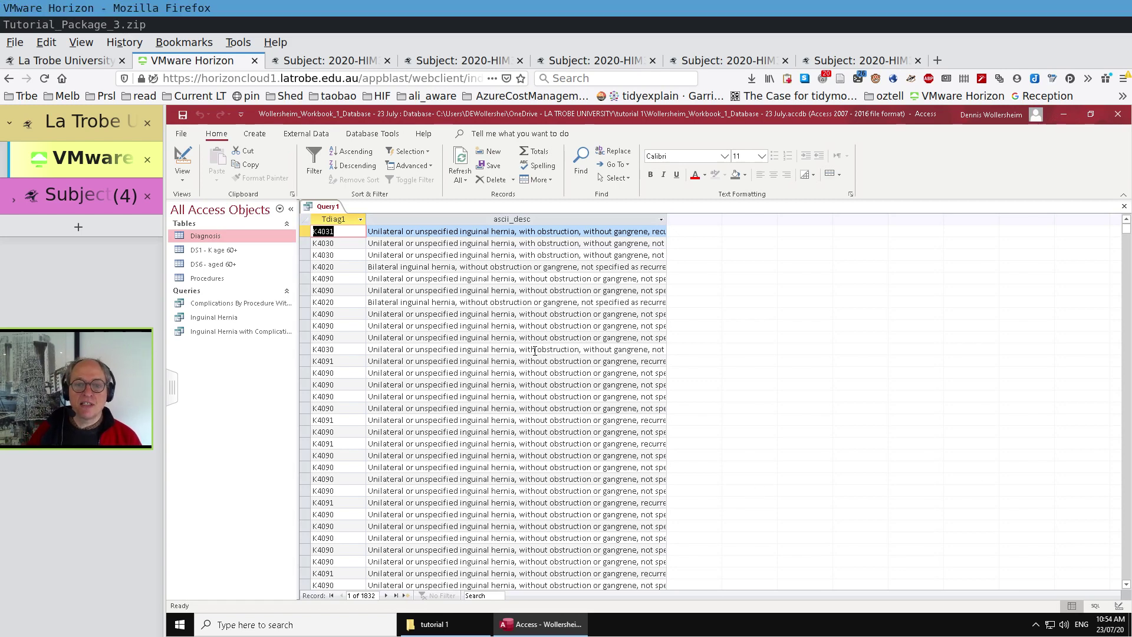
pyautogui.click(182, 157)
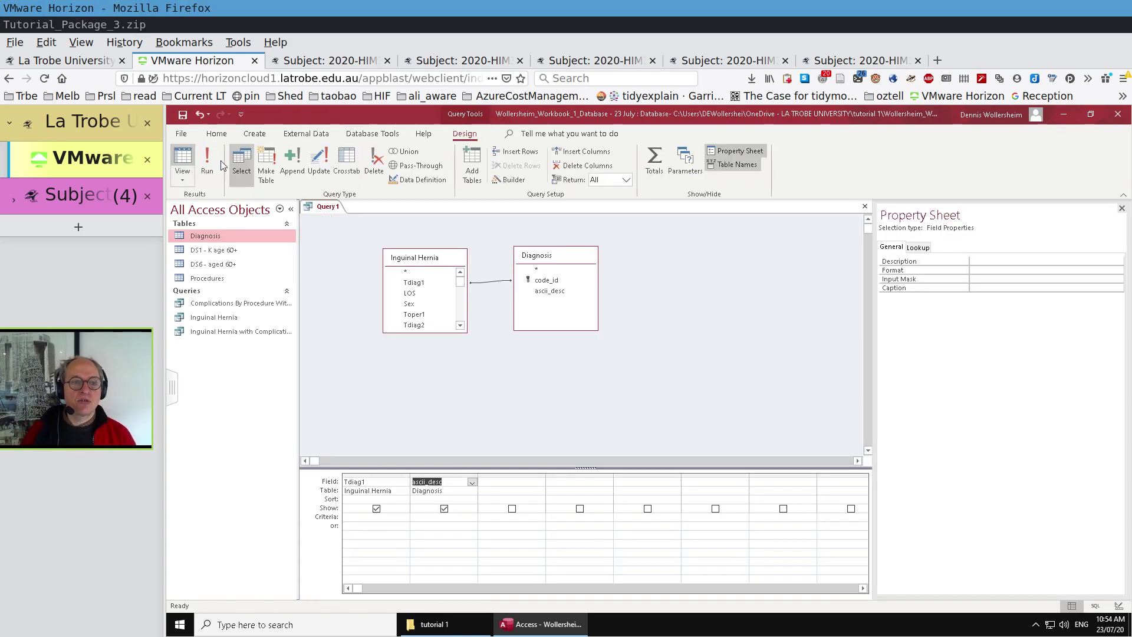
pyautogui.doubleClick(411, 293)
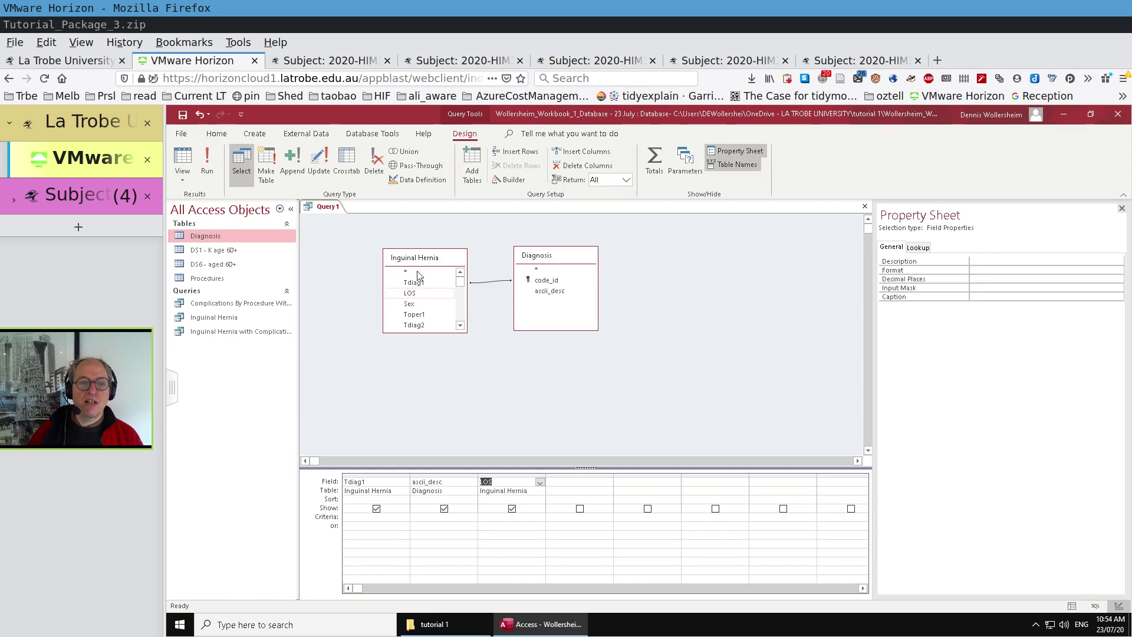
pyautogui.click(207, 160)
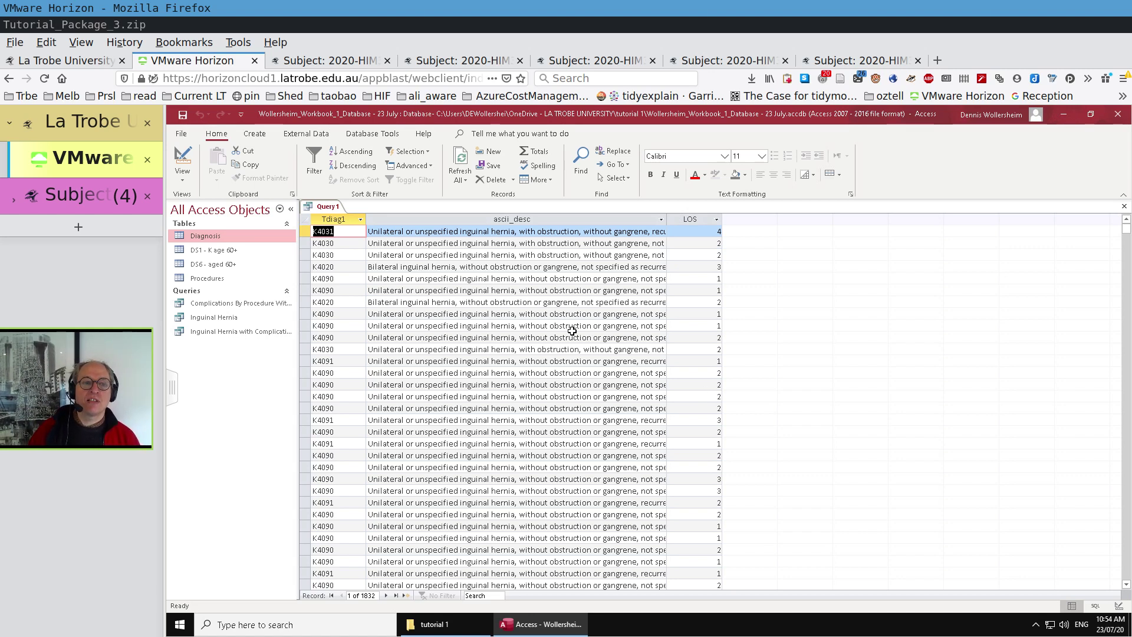
pyautogui.click(190, 157)
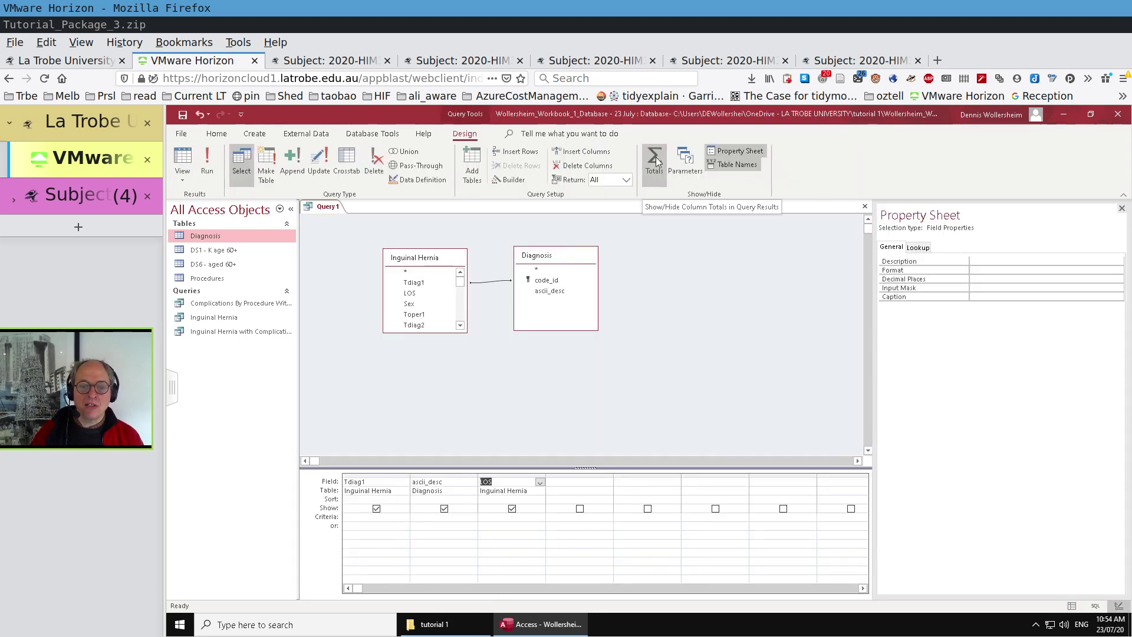
# - Turn on Totals with LOS set to Count and run: 9 rows, K4090 CountOfLOS 1326
pyautogui.click(654, 157)
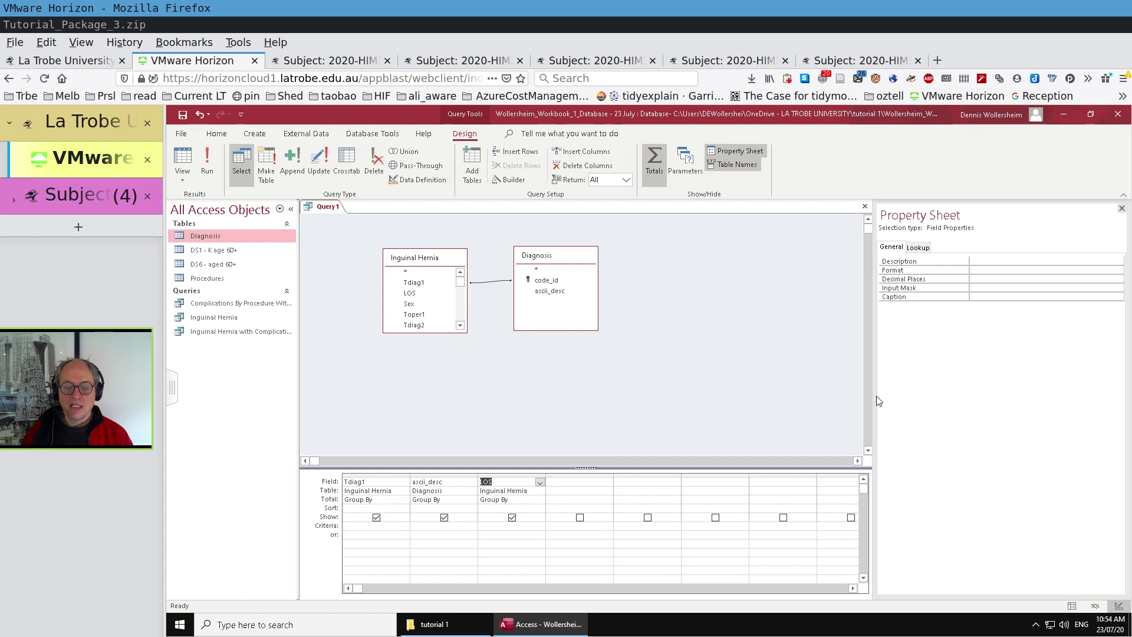
pyautogui.click(531, 499)
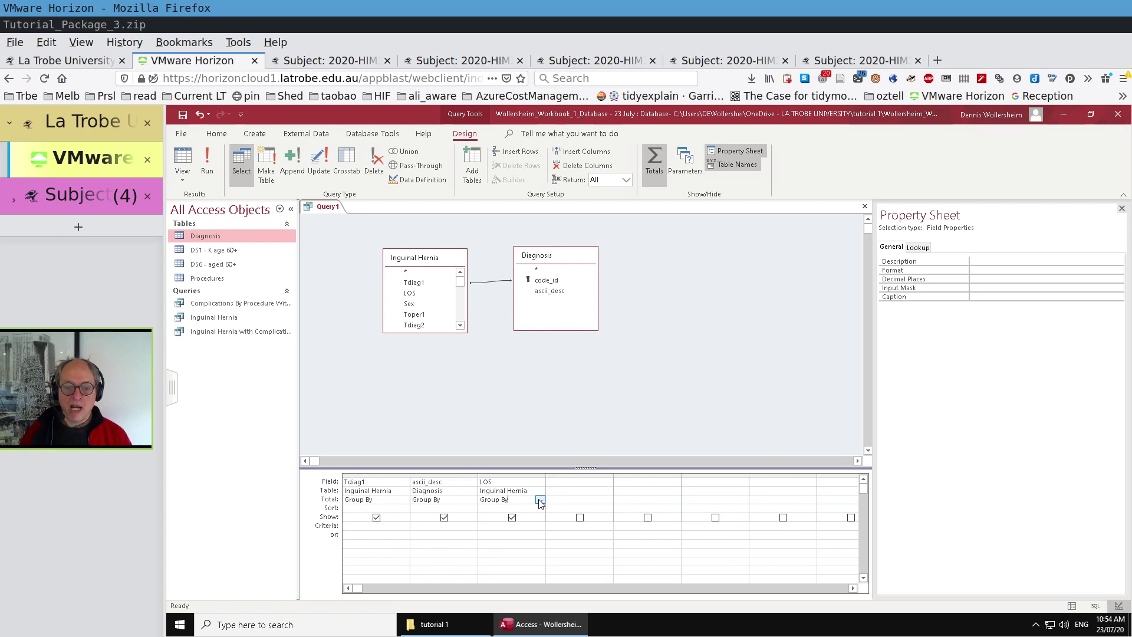
pyautogui.click(540, 499)
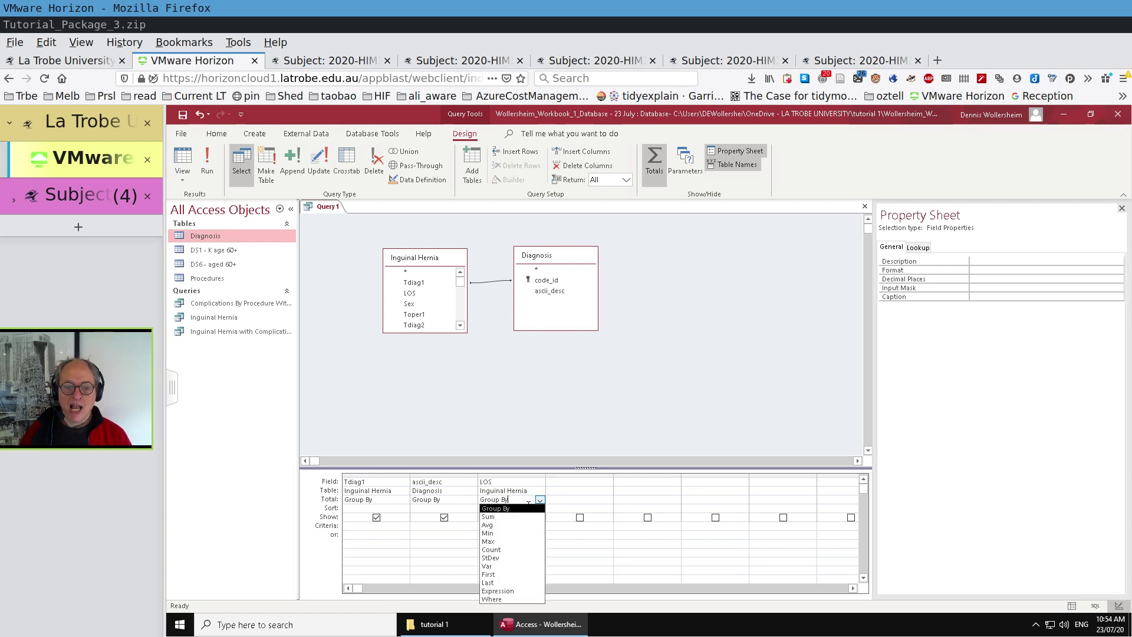
pyautogui.click(513, 549)
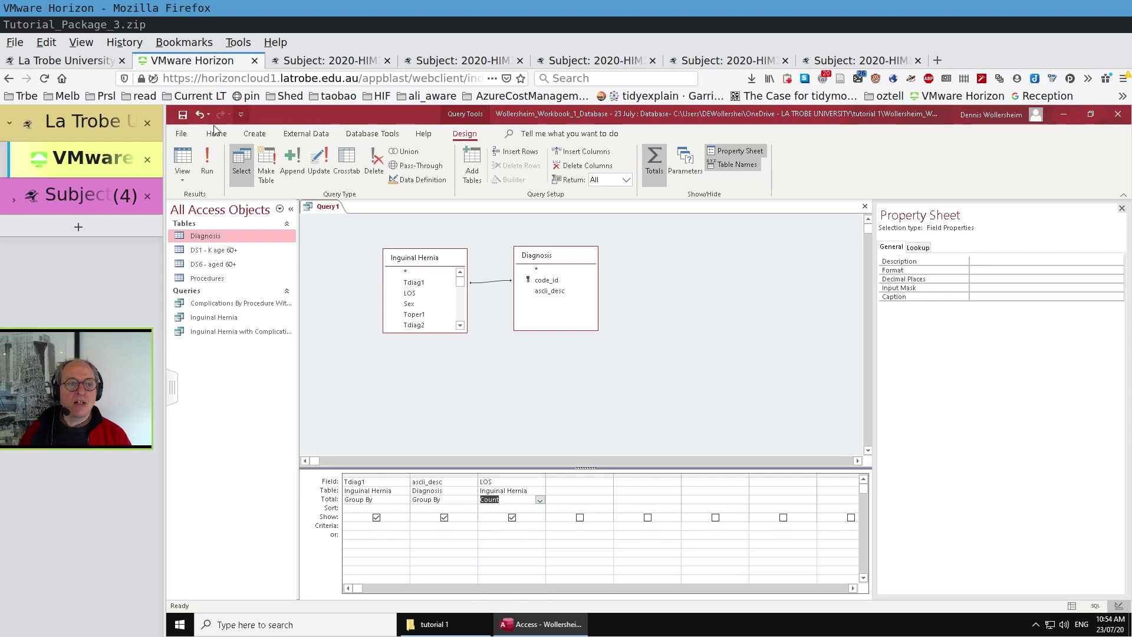
pyautogui.click(210, 156)
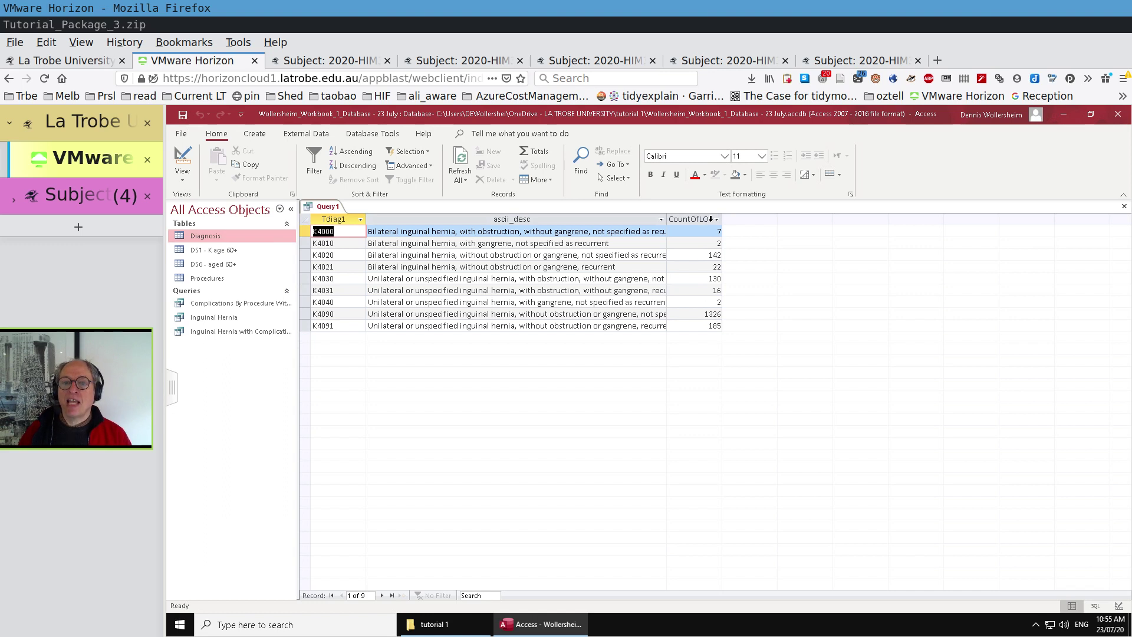
pyautogui.click(699, 217)
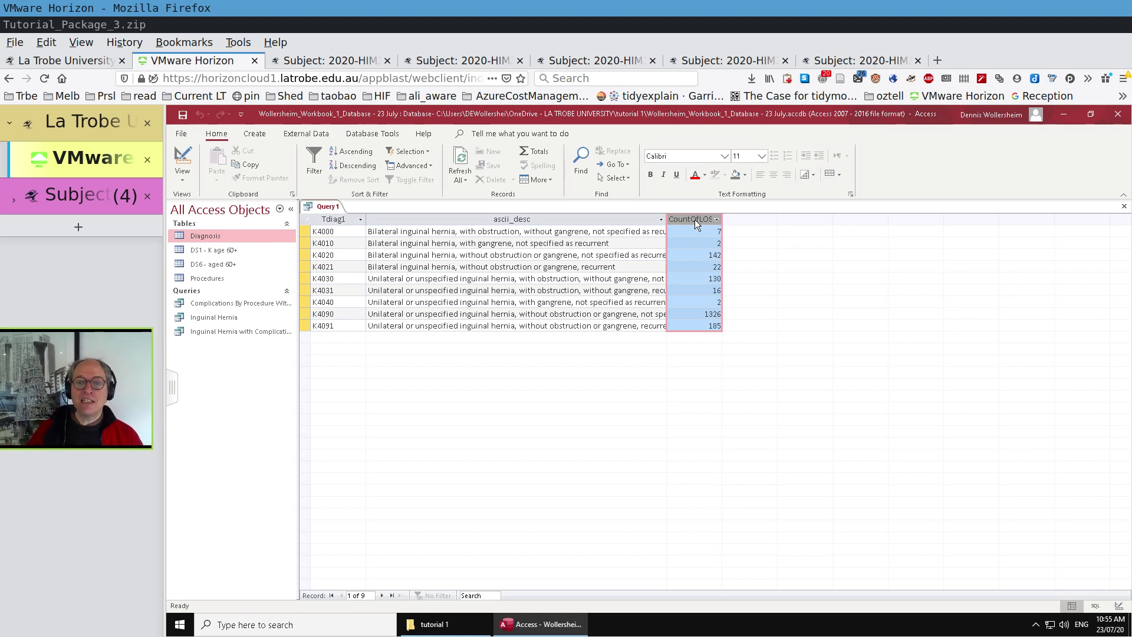
# - Swap the counted third column from LOS to Sex, run it, and return to design
pyautogui.click(170, 162)
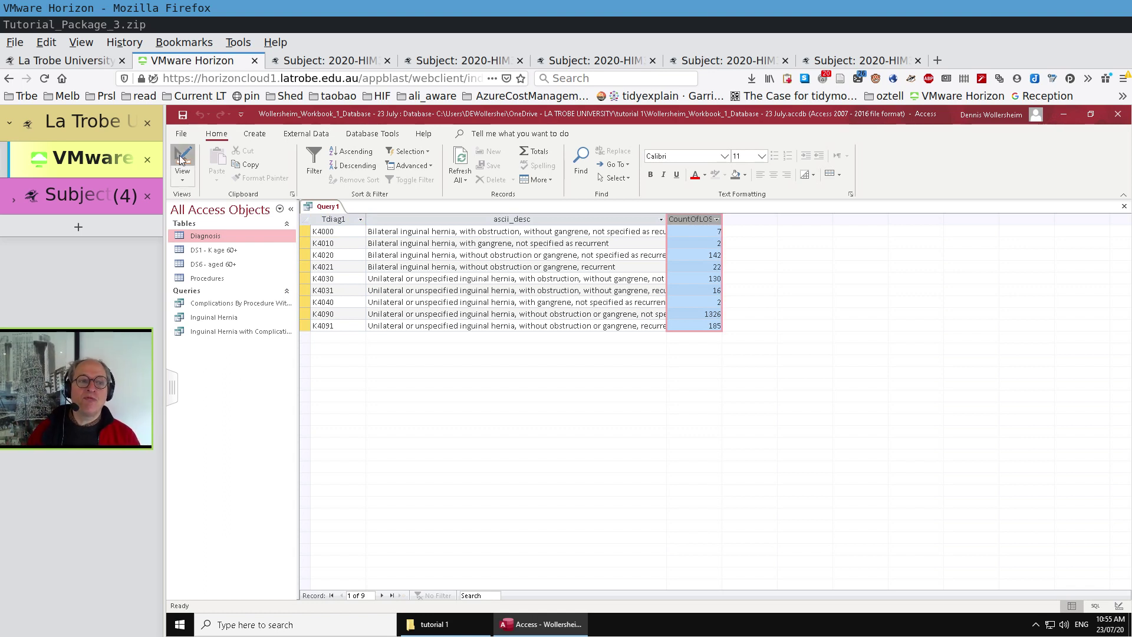
pyautogui.click(533, 482)
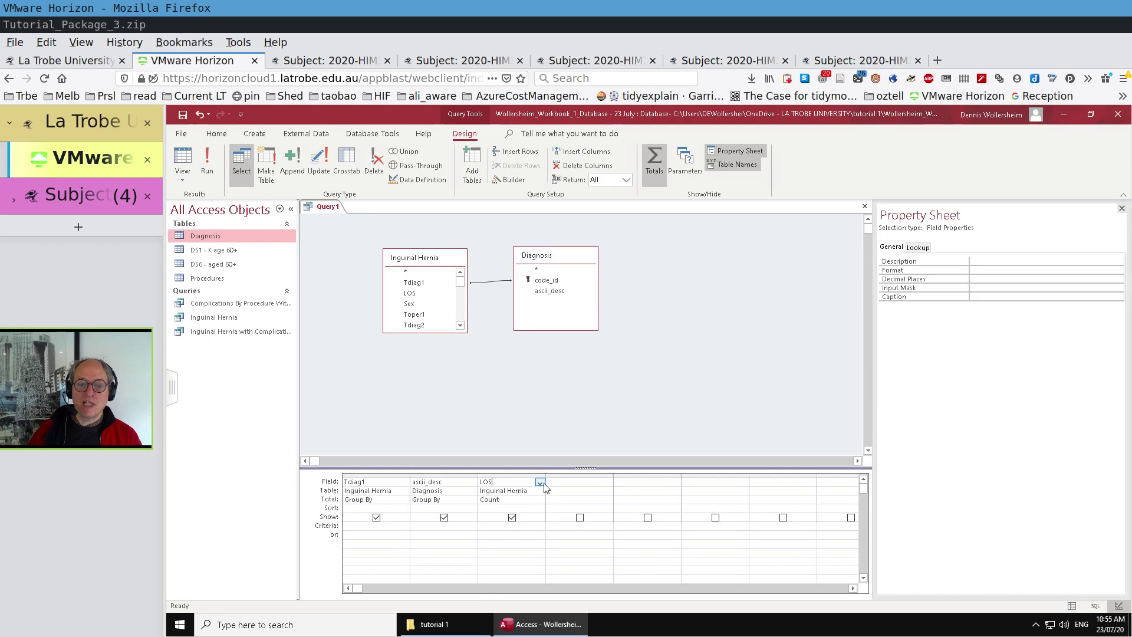
pyautogui.click(540, 482)
pyautogui.click(504, 358)
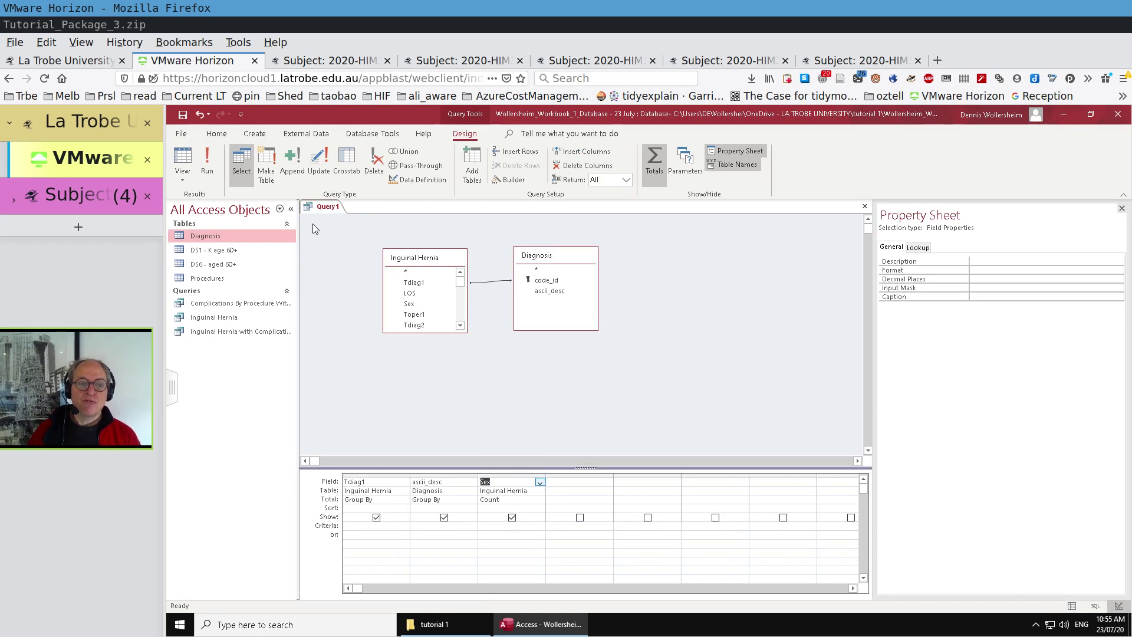
pyautogui.click(207, 162)
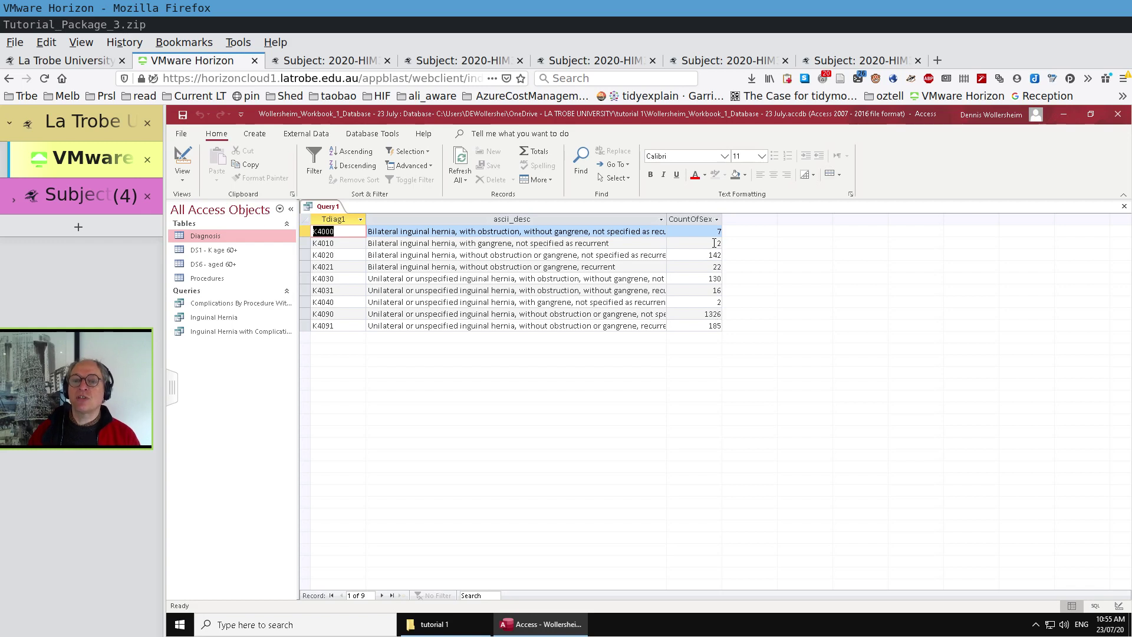
pyautogui.click(181, 155)
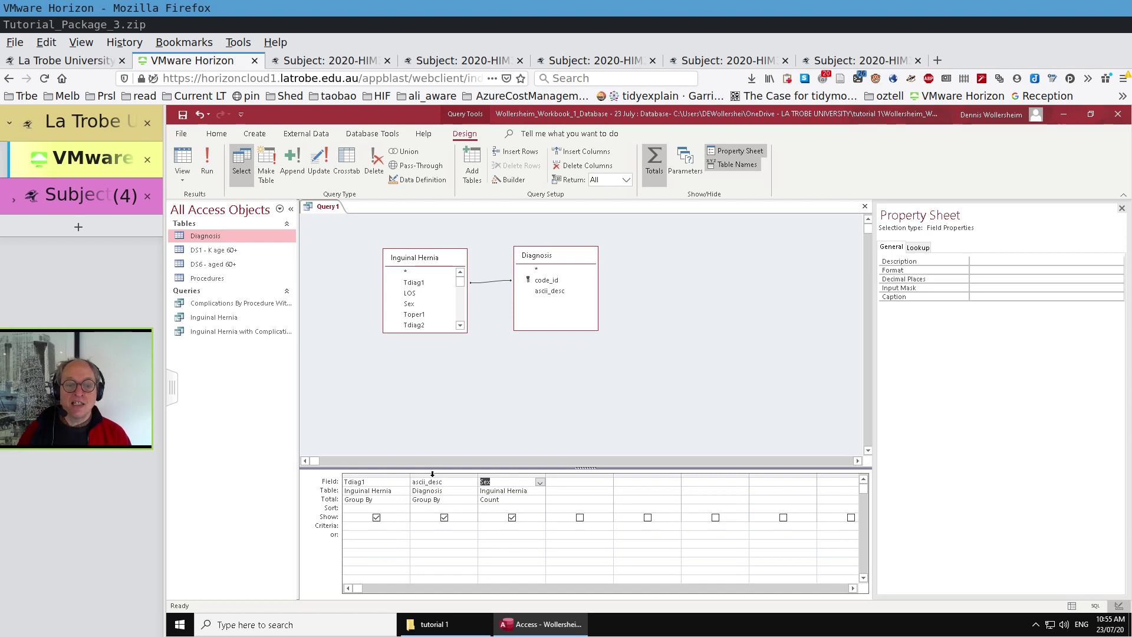
# - Delete the Tdiag1 column and rerun the query to compare results
pyautogui.click(218, 150)
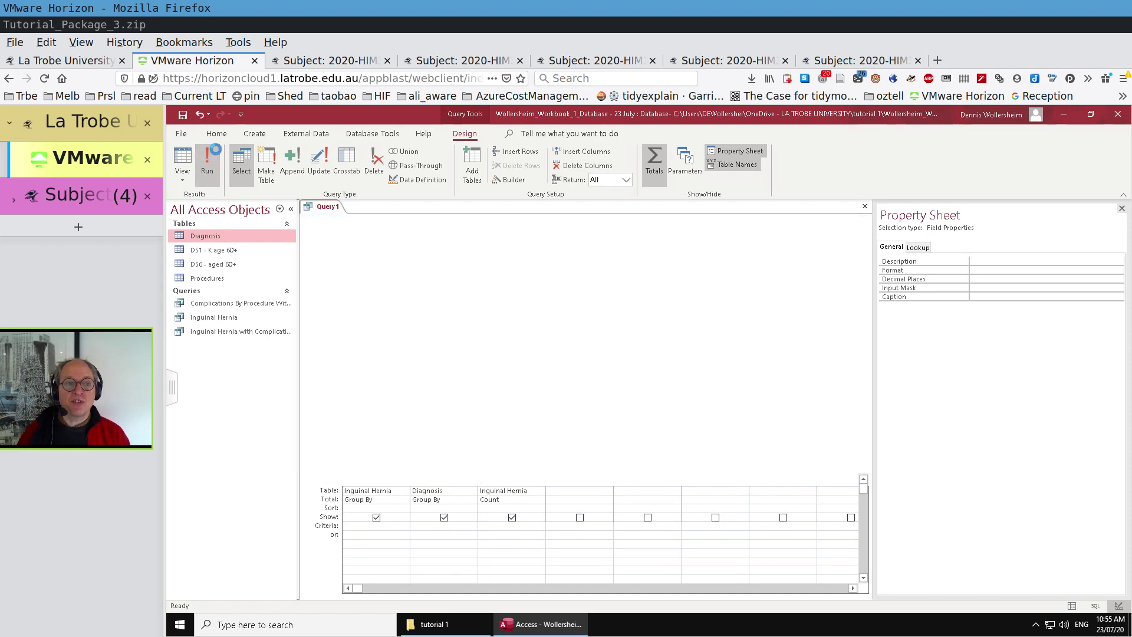
pyautogui.click(182, 160)
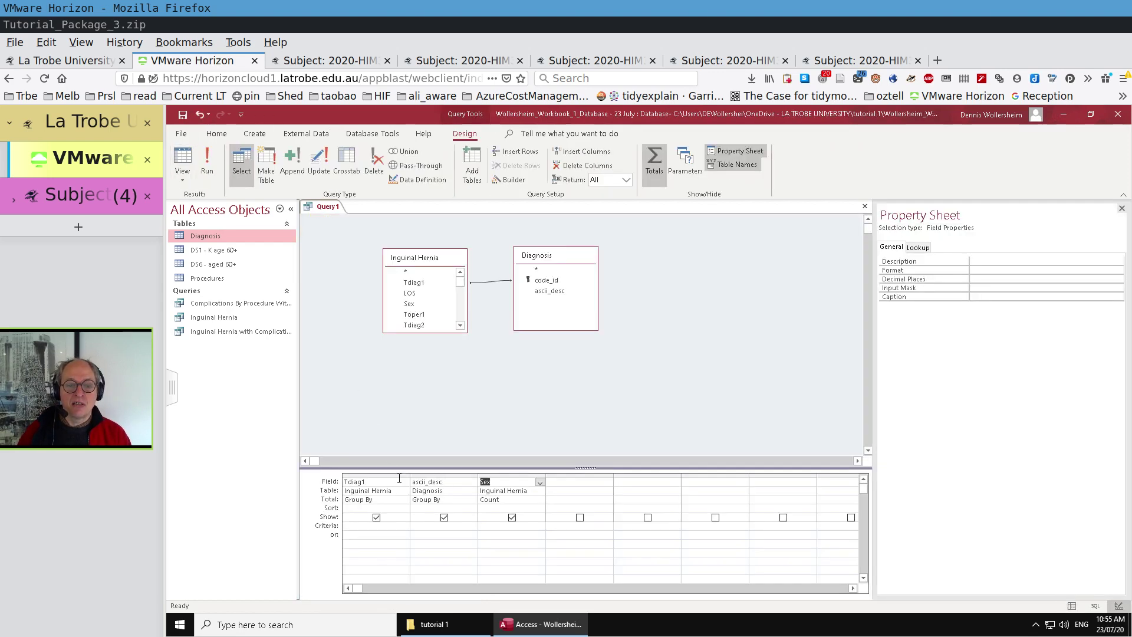
pyautogui.click(398, 475)
pyautogui.press('Delete')
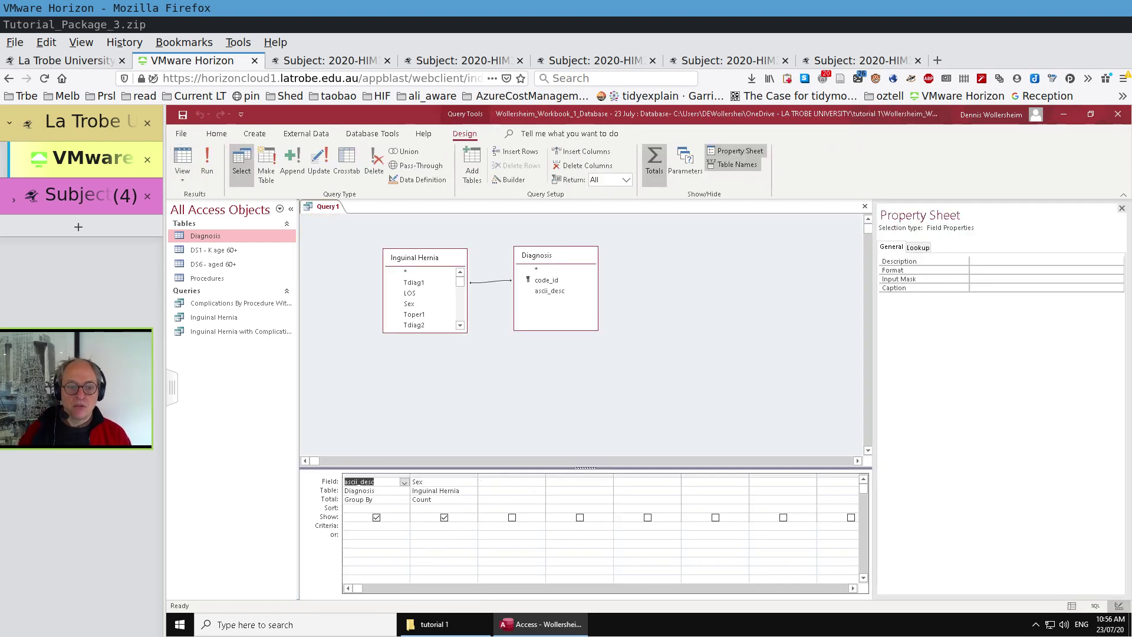
pyautogui.click(207, 161)
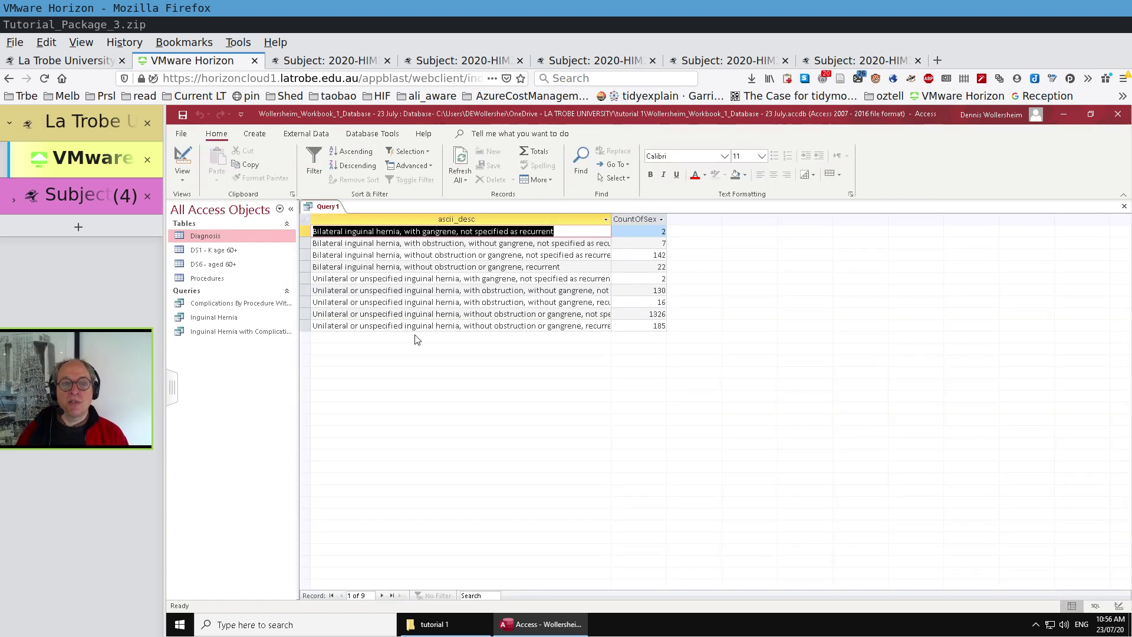
pyautogui.click(183, 160)
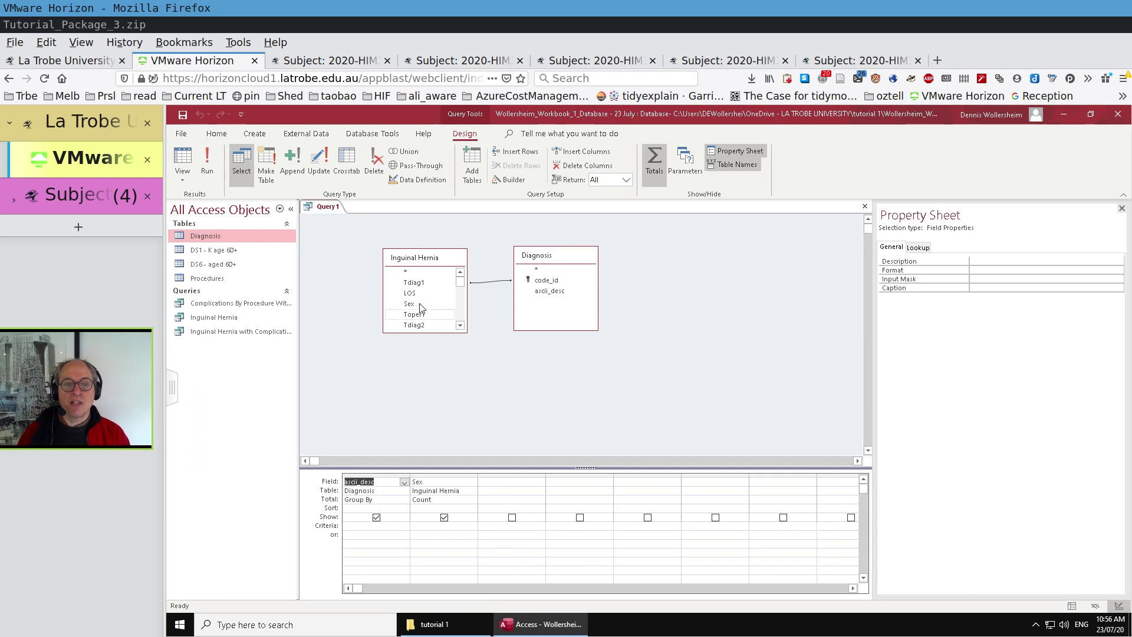
# - Re-add Tdiag1 and add Sex as a Group By column, then run: 14 rows
pyautogui.moveTo(414, 282); pyautogui.dragTo(354, 482)
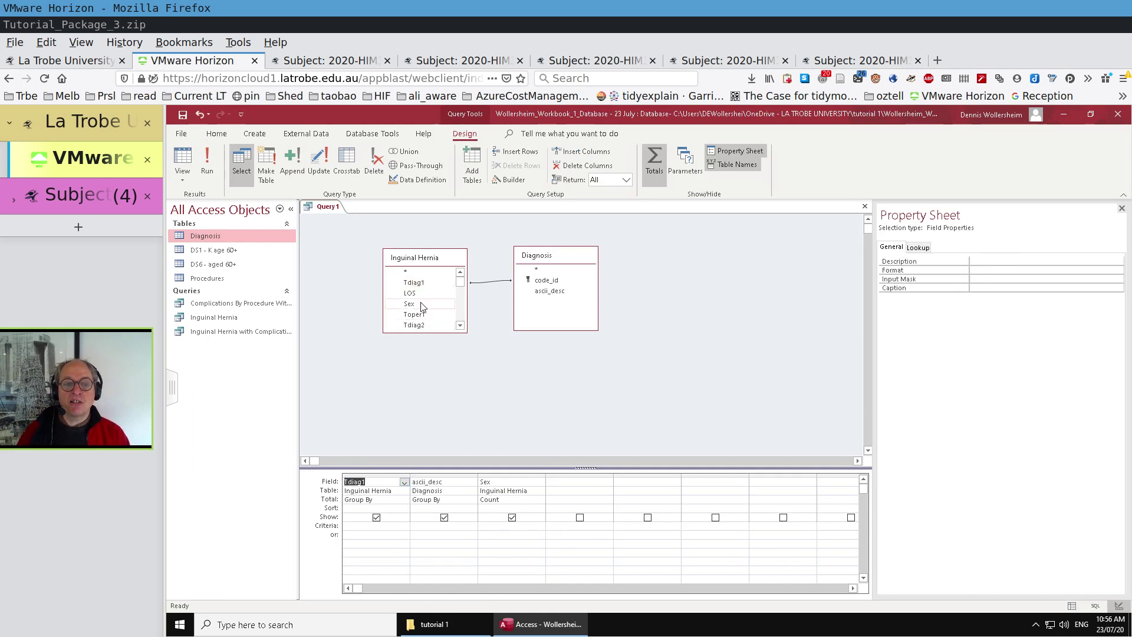
pyautogui.moveTo(422, 305); pyautogui.dragTo(481, 486)
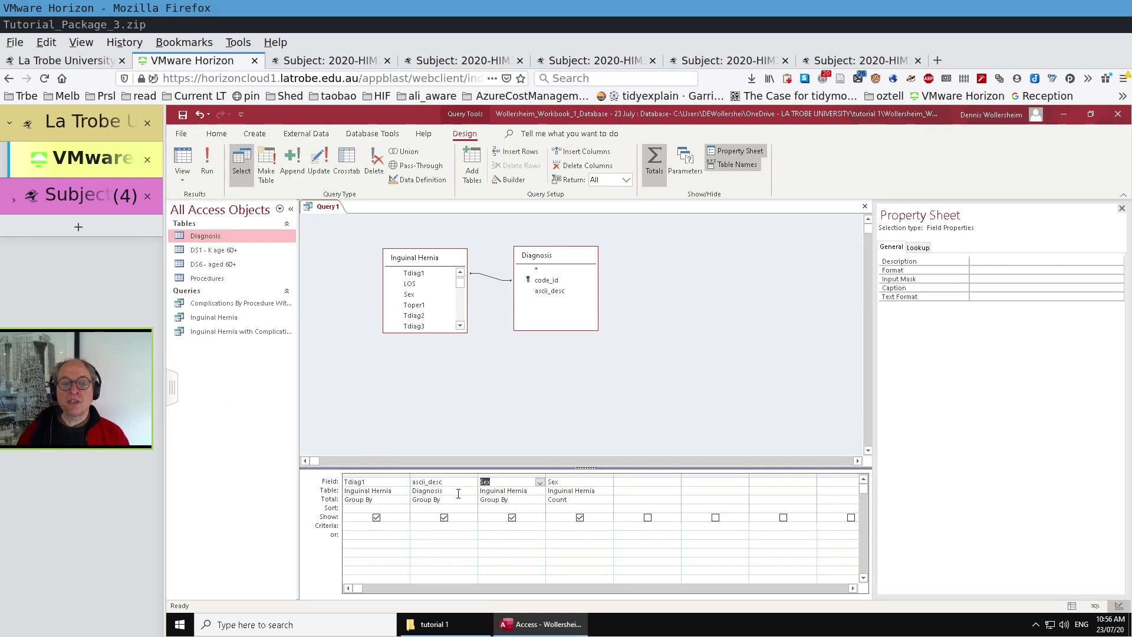
pyautogui.click(207, 162)
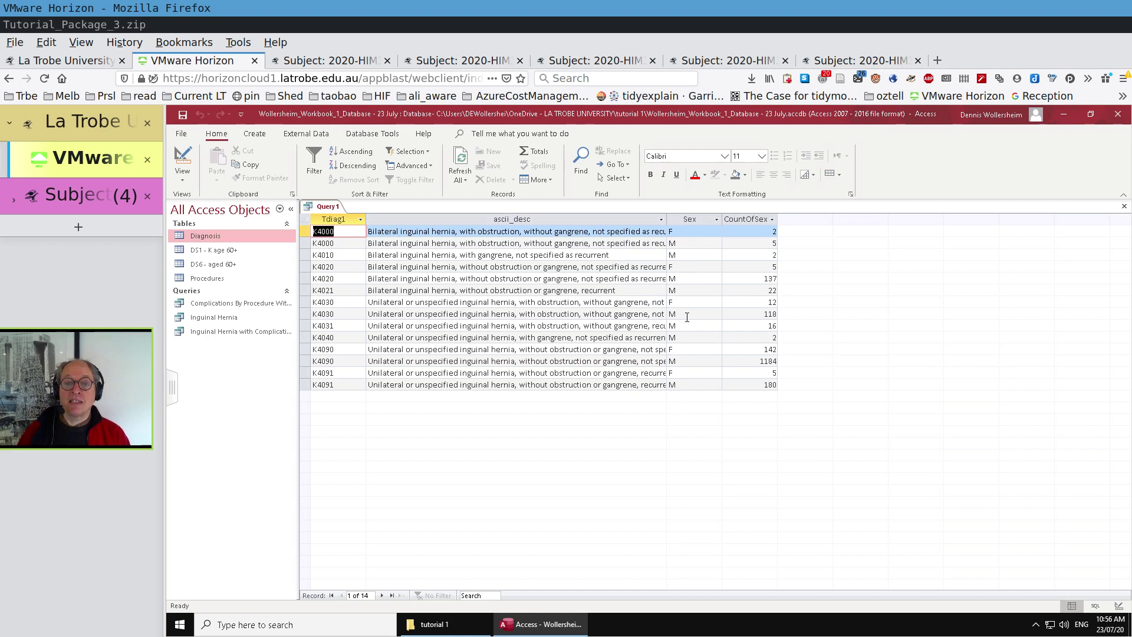
# - Back in Design View, delete the Sex Group By column
pyautogui.click(182, 160)
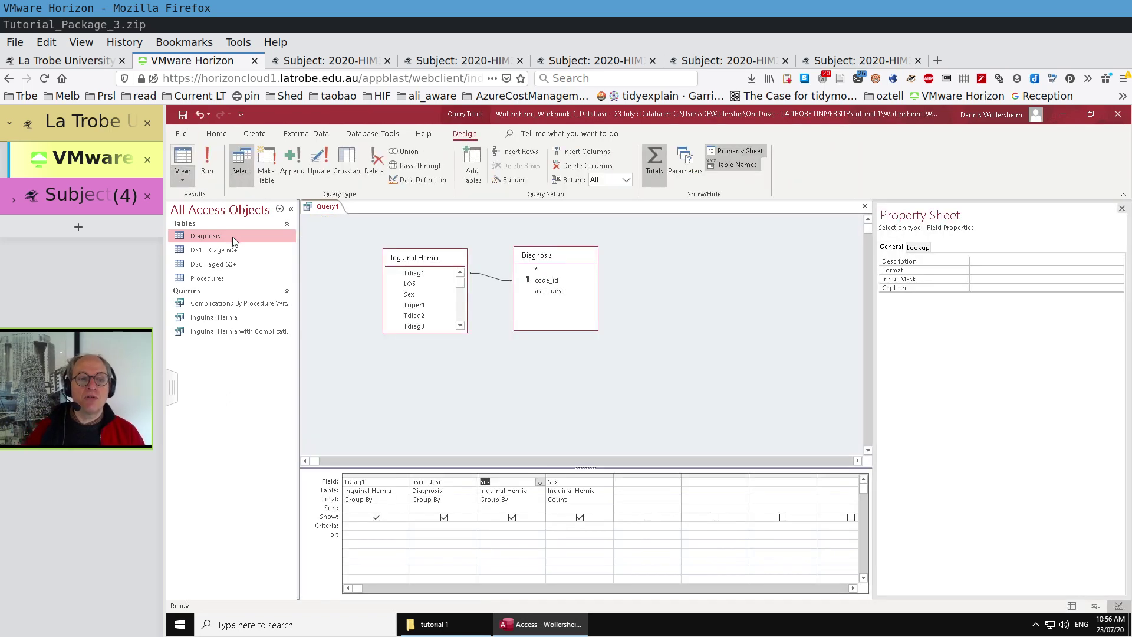
pyautogui.click(492, 475)
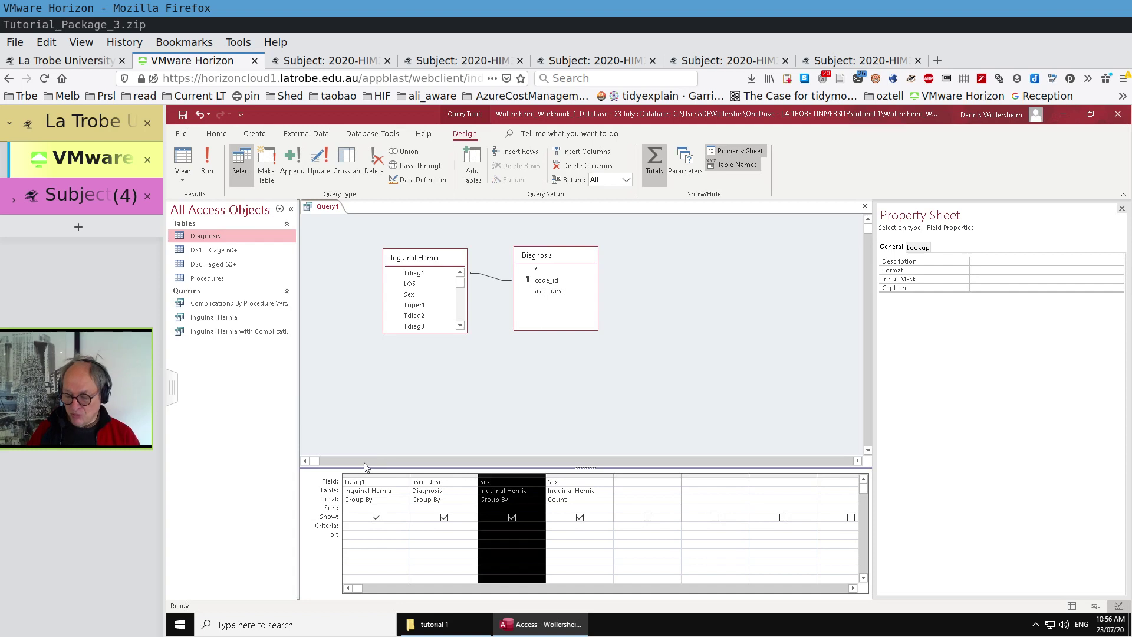
pyautogui.press('Delete')
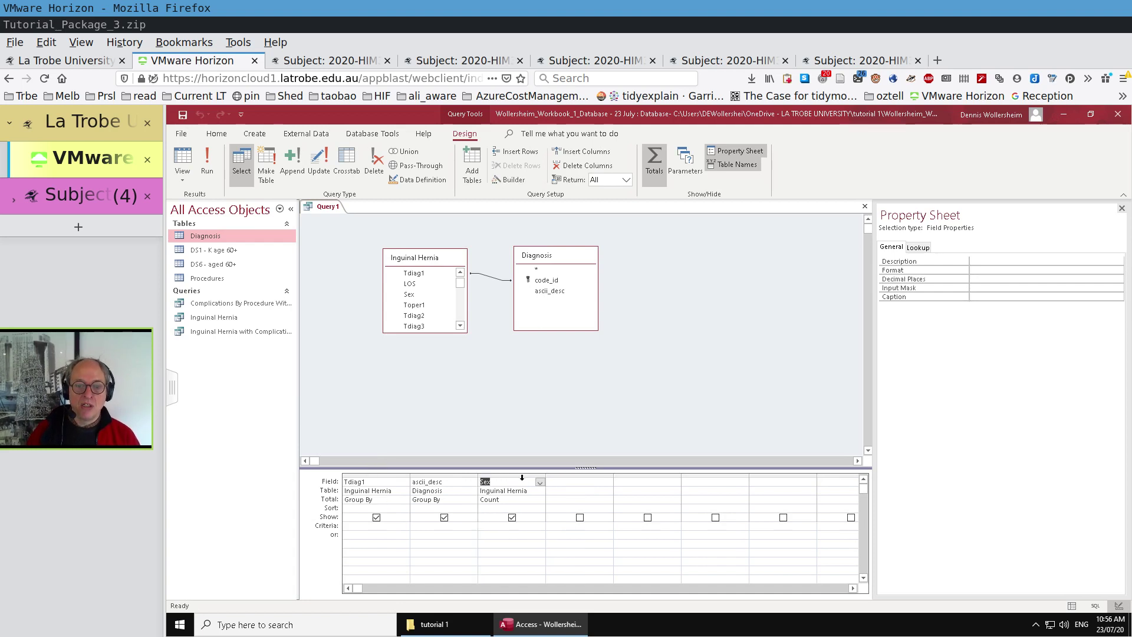
# - Set the count column's field to Tdiag1, keeping Count as its total
pyautogui.click(541, 484)
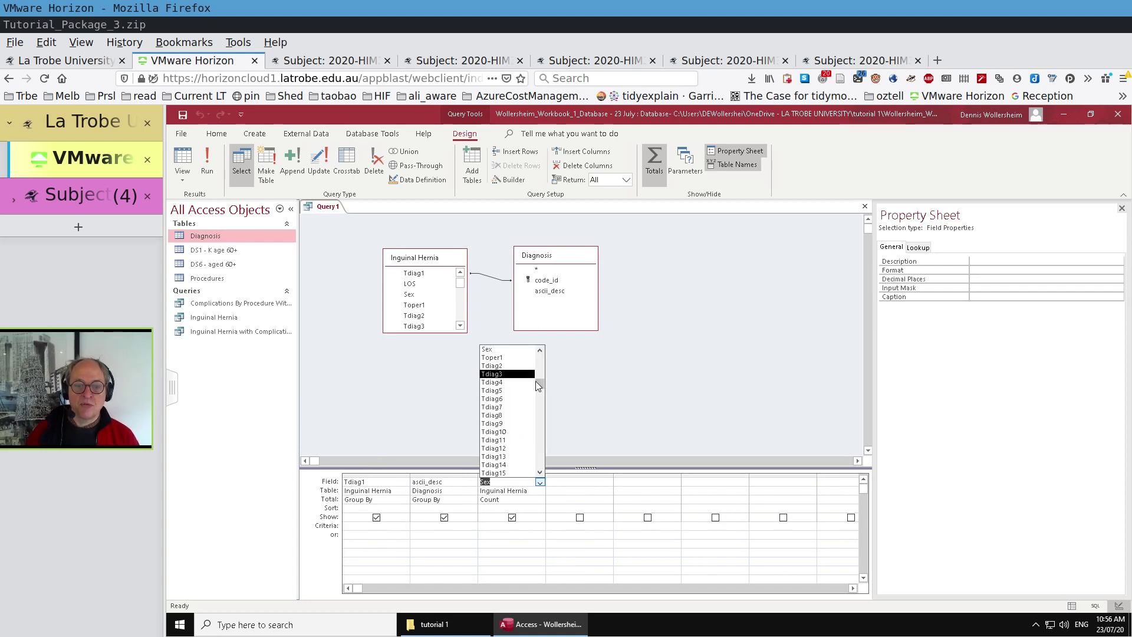
pyautogui.moveTo(539, 383); pyautogui.dragTo(538, 345)
pyautogui.click(502, 358)
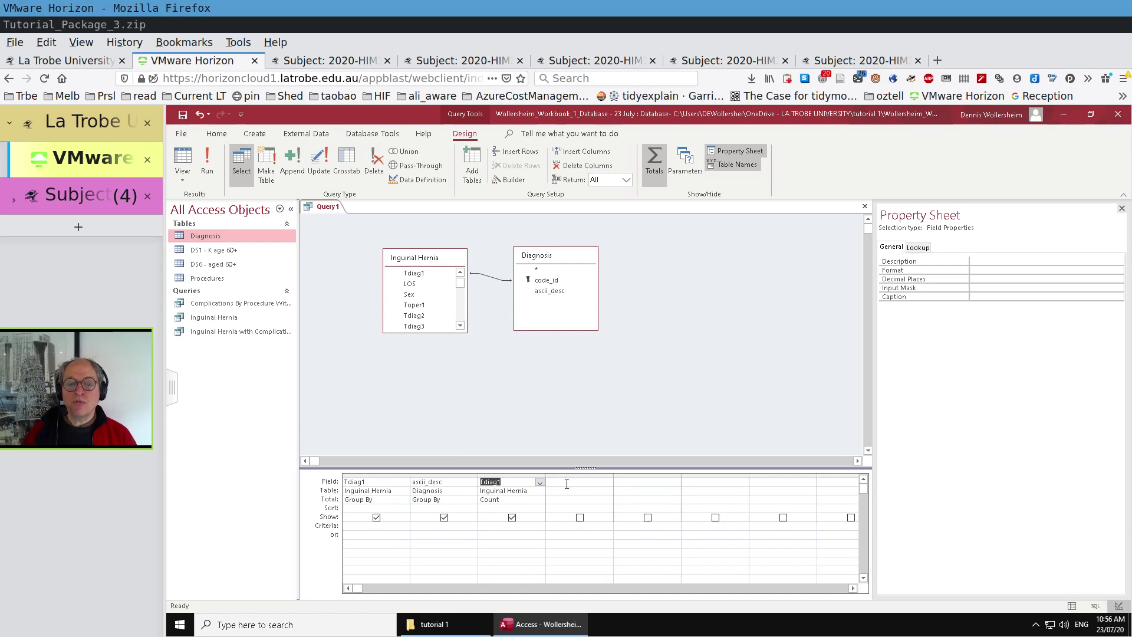
pyautogui.click(532, 499)
pyautogui.click(540, 500)
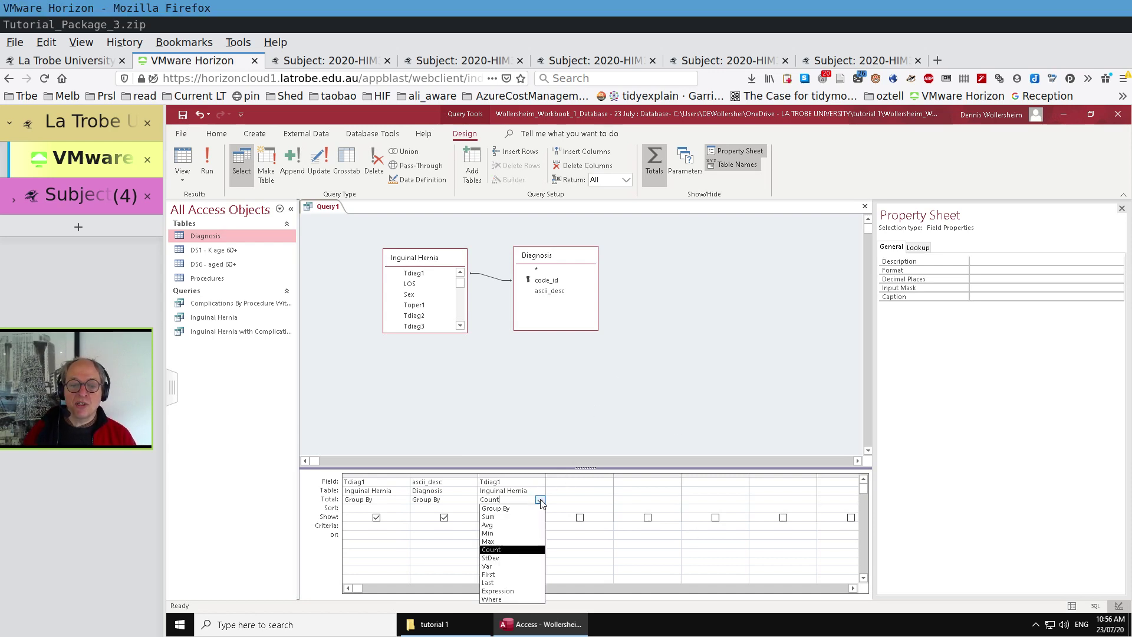
pyautogui.click(540, 499)
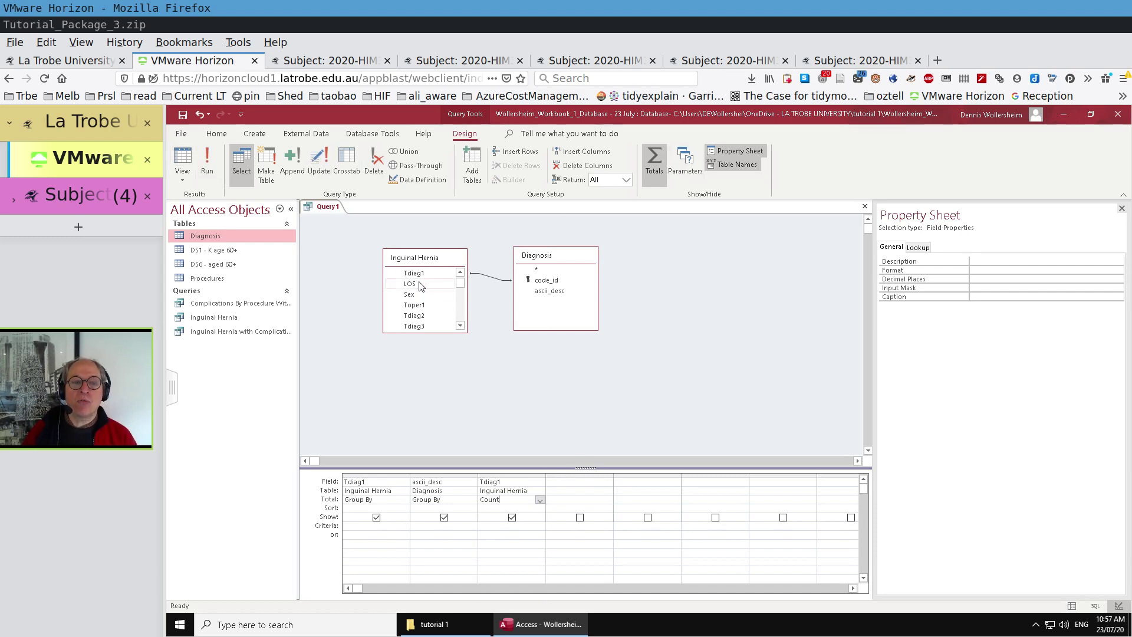
# - Add two LOS columns with Total set to Avg and Sum
pyautogui.moveTo(420, 286); pyautogui.dragTo(564, 481)
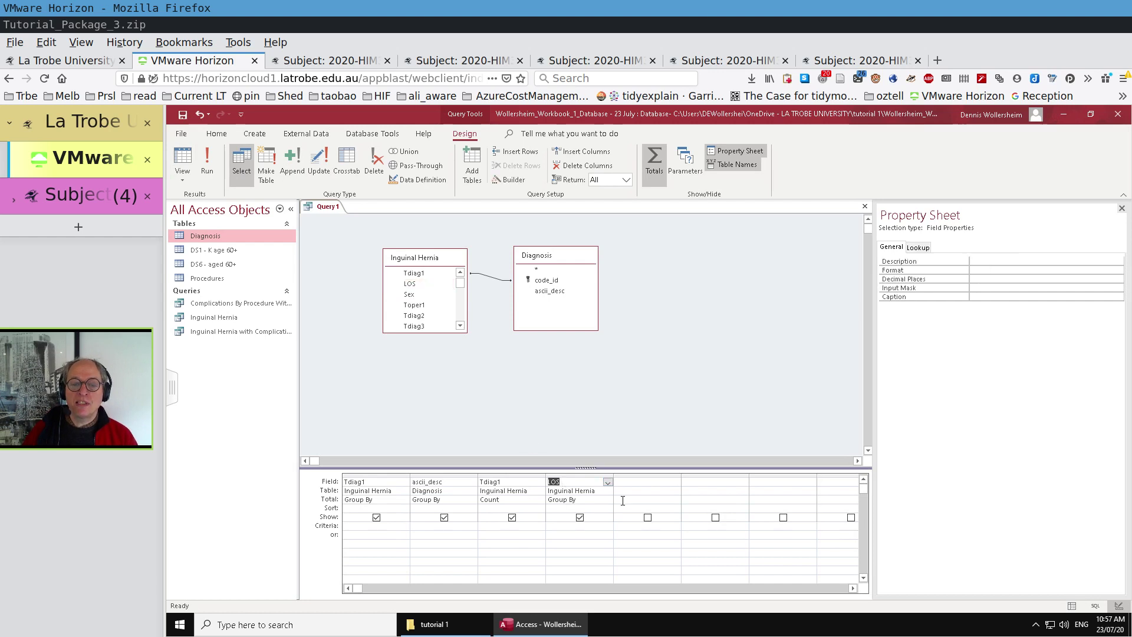
pyautogui.click(600, 502)
pyautogui.click(607, 499)
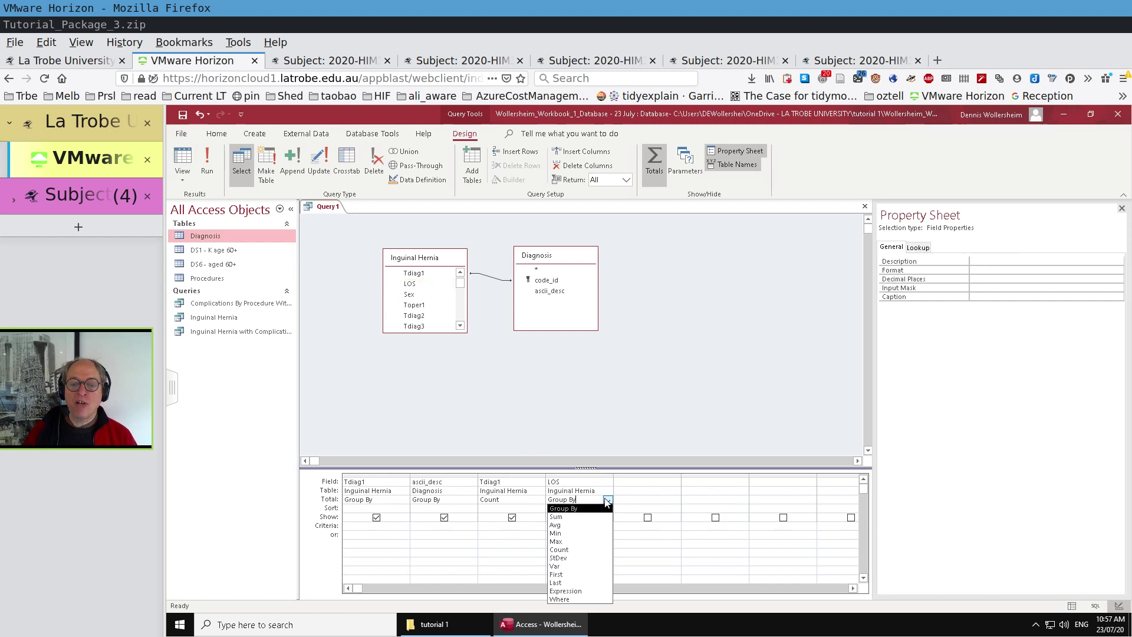
pyautogui.click(555, 524)
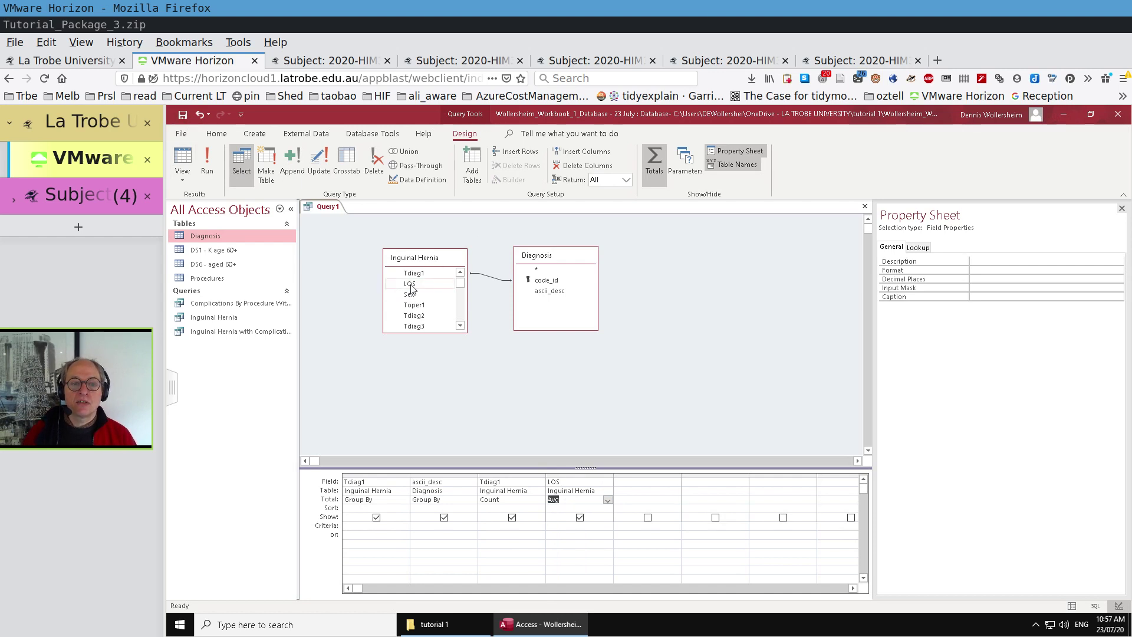
pyautogui.moveTo(411, 287); pyautogui.dragTo(620, 491)
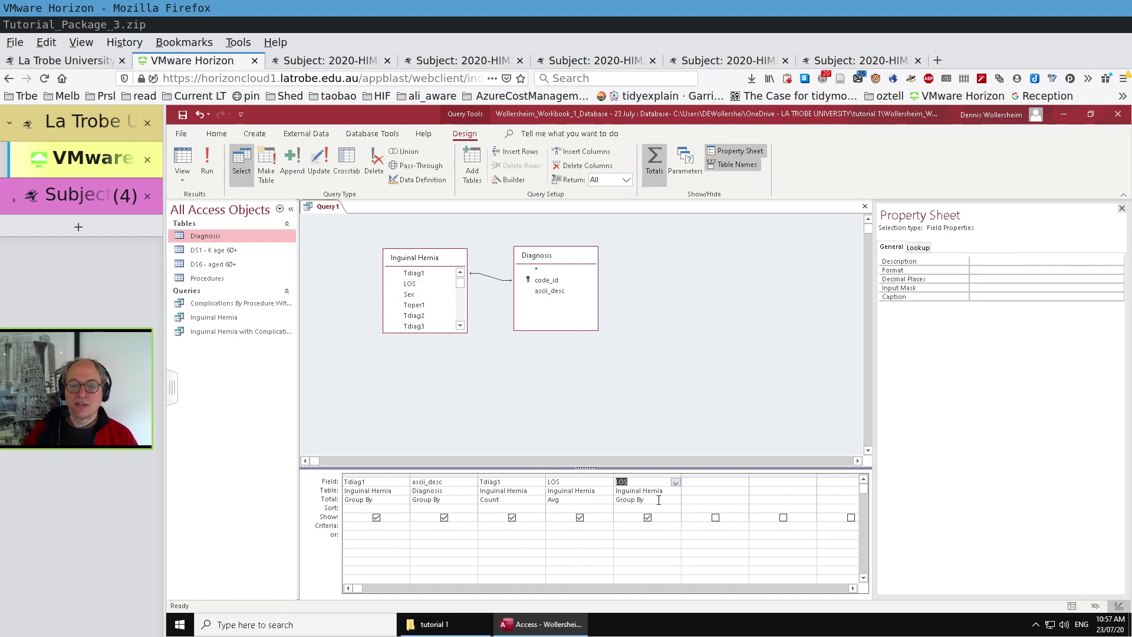
pyautogui.click(658, 500)
pyautogui.click(675, 500)
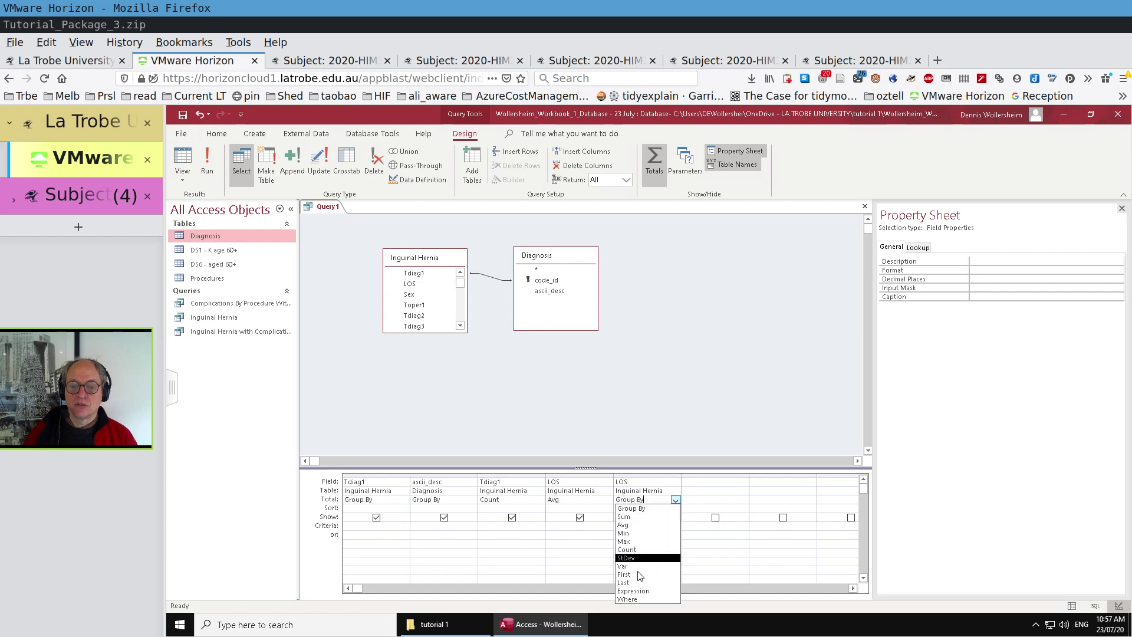
pyautogui.click(646, 517)
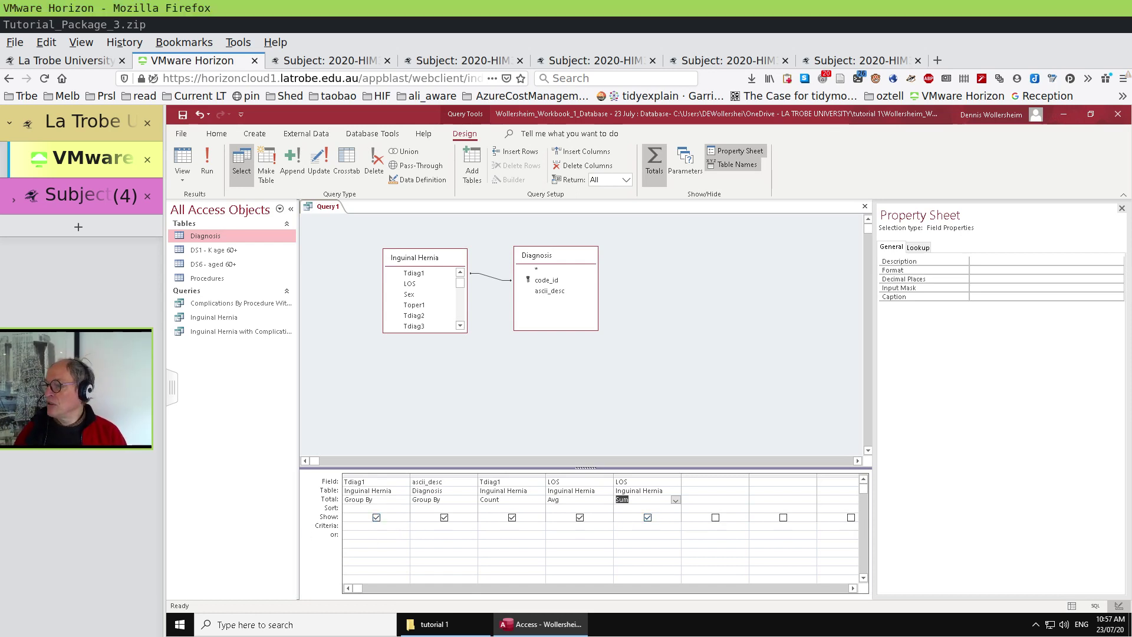
# - Add three more LOS columns, totalling the first two as Min and Max
pyautogui.doubleClick(422, 285)
pyautogui.doubleClick(422, 285)
pyautogui.doubleClick(422, 285)
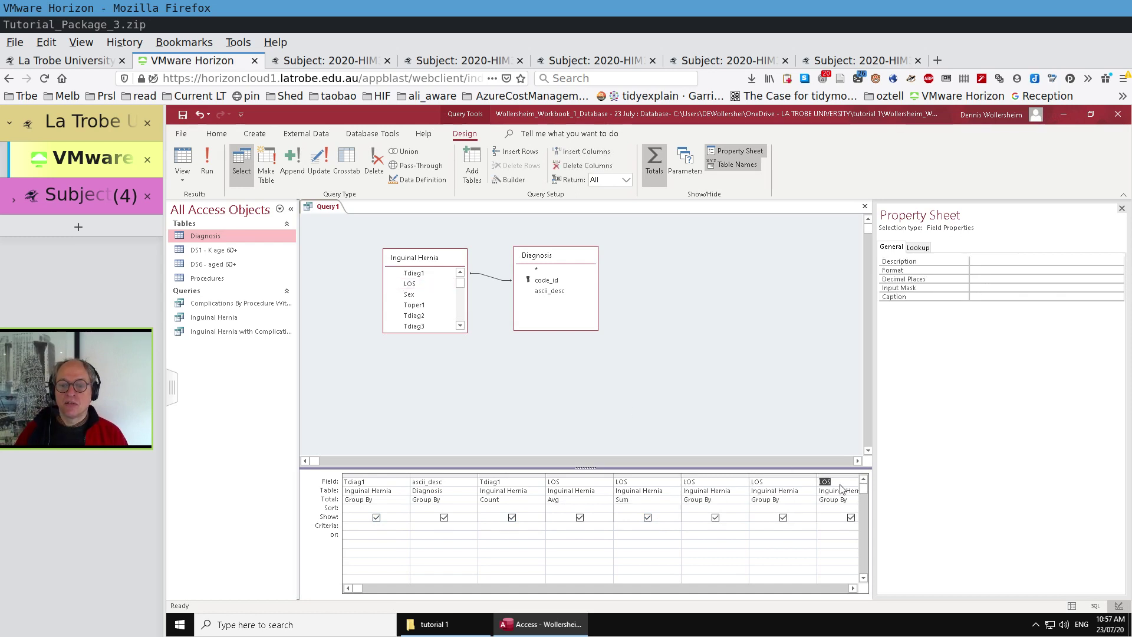
pyautogui.click(723, 501)
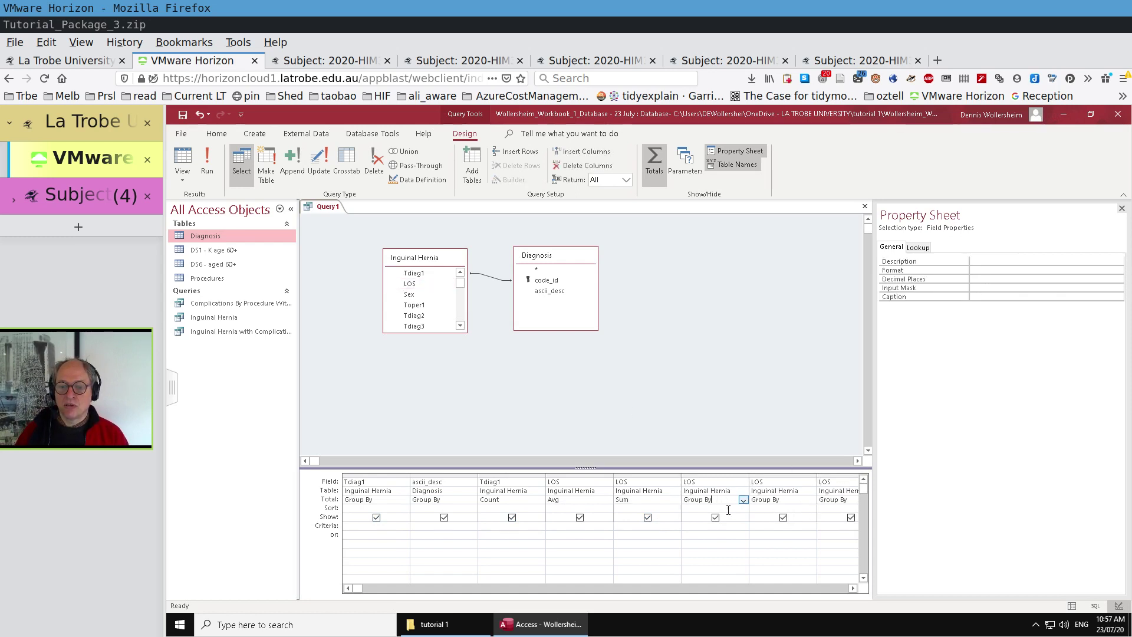
pyautogui.click(742, 501)
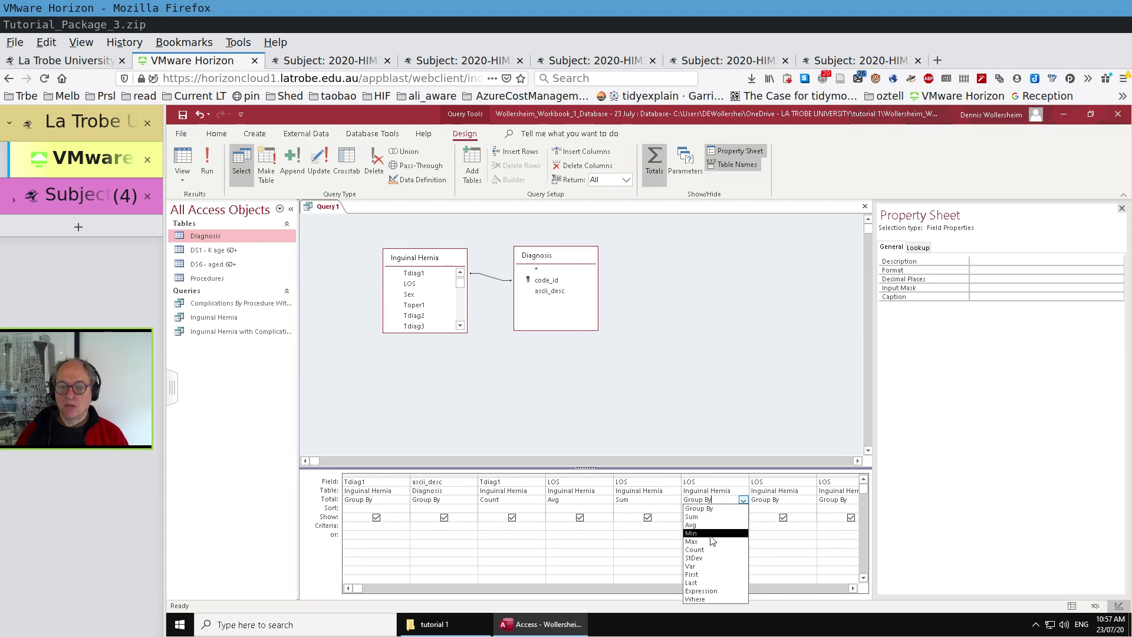
pyautogui.click(715, 535)
pyautogui.click(784, 500)
pyautogui.click(811, 500)
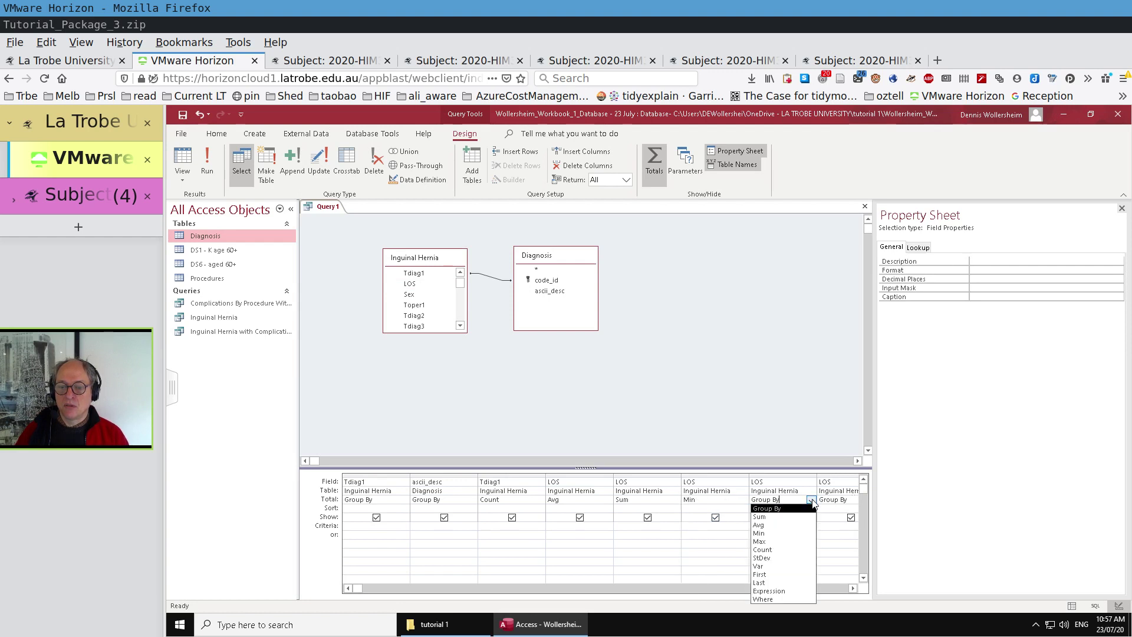
pyautogui.click(793, 540)
# - Set the last LOS column's total to StDev and run the query
pyautogui.press('Tab')
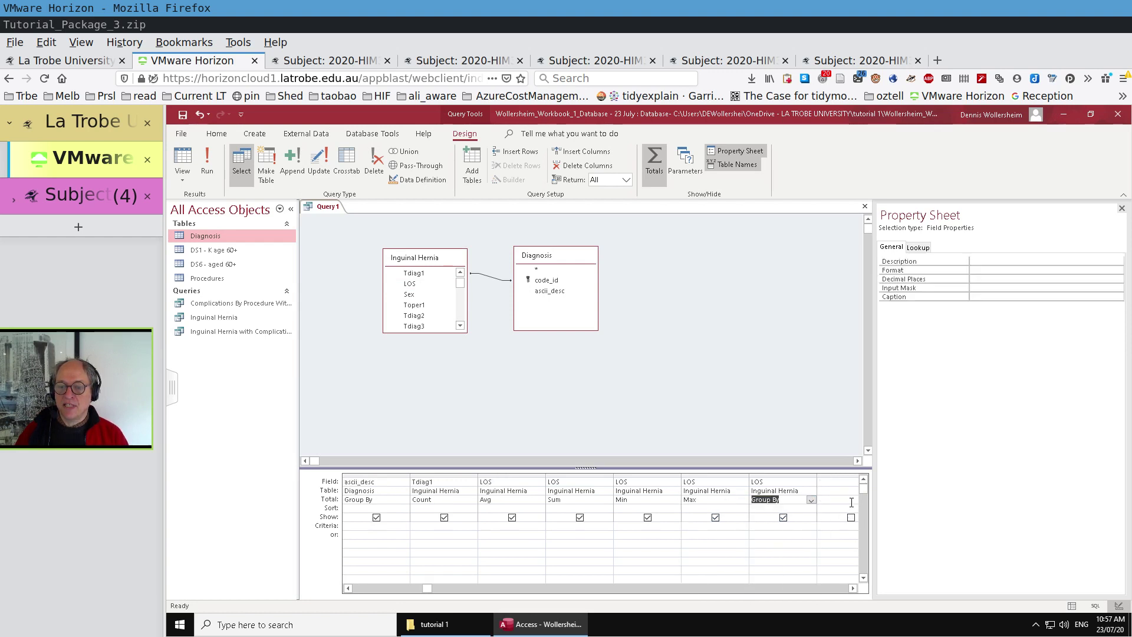
pyautogui.click(812, 499)
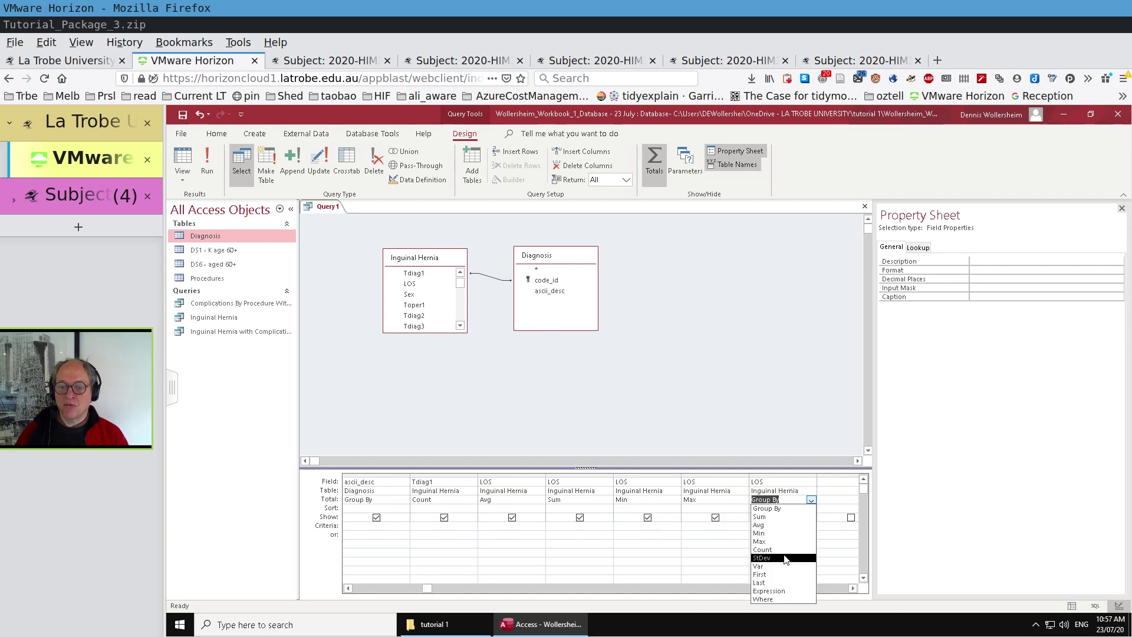
pyautogui.click(761, 557)
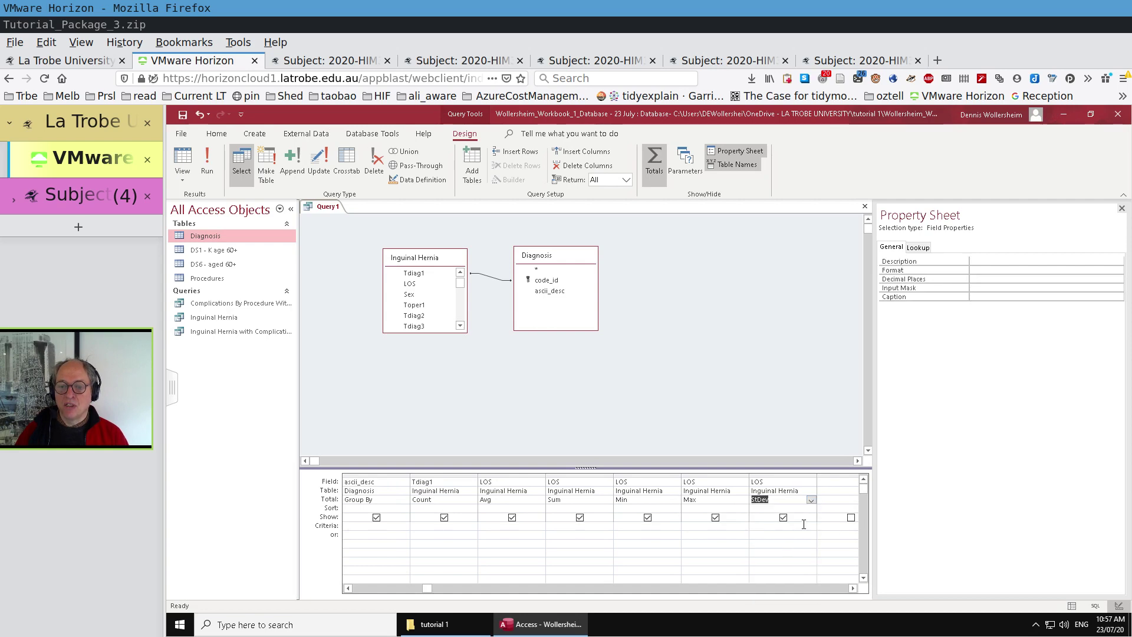
pyautogui.click(207, 162)
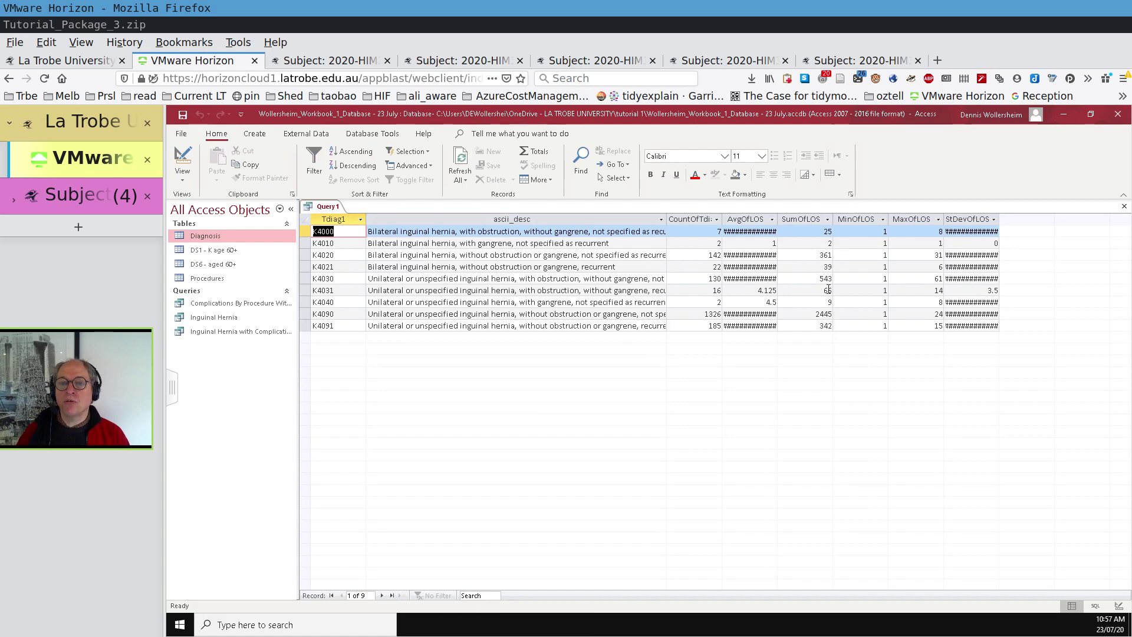
# - Autofit the AvgOfLOS and StDevOfLOS columns so their full values are visible
pyautogui.doubleClick(778, 221)
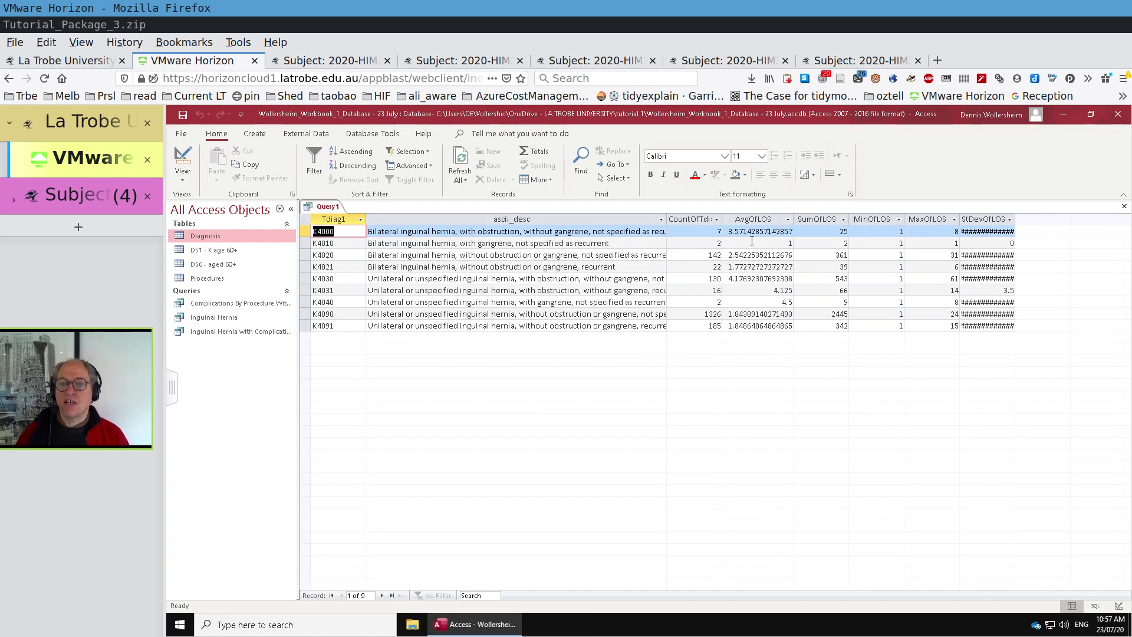
pyautogui.doubleClick(1016, 216)
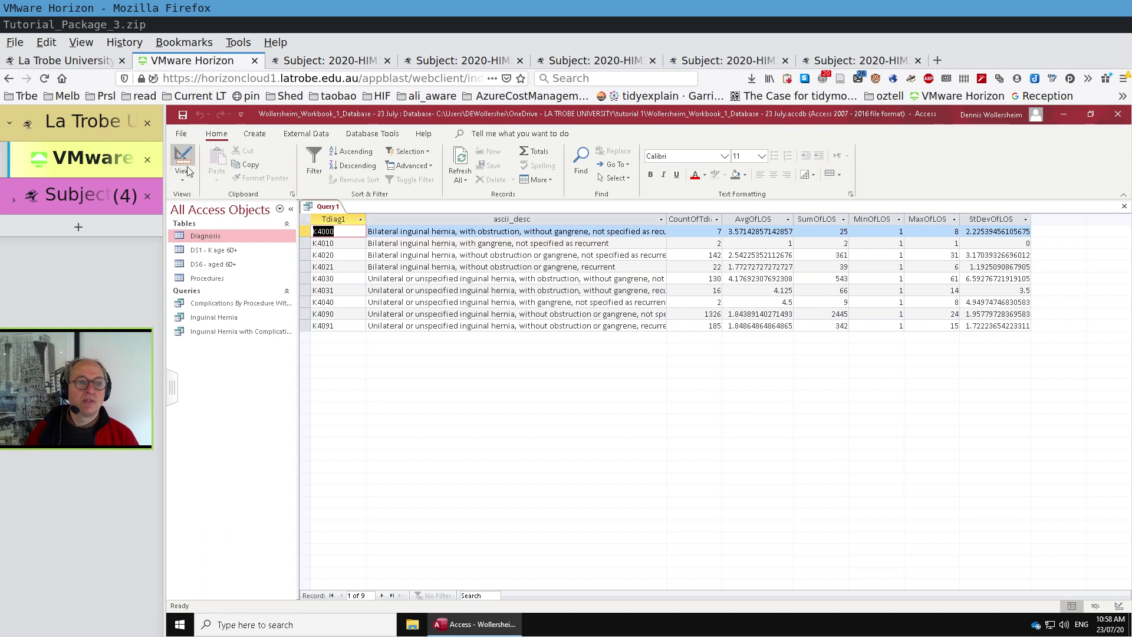
# - Save Query1 under the name 'LOS summary for Inguinal Hernia'
pyautogui.click(183, 115)
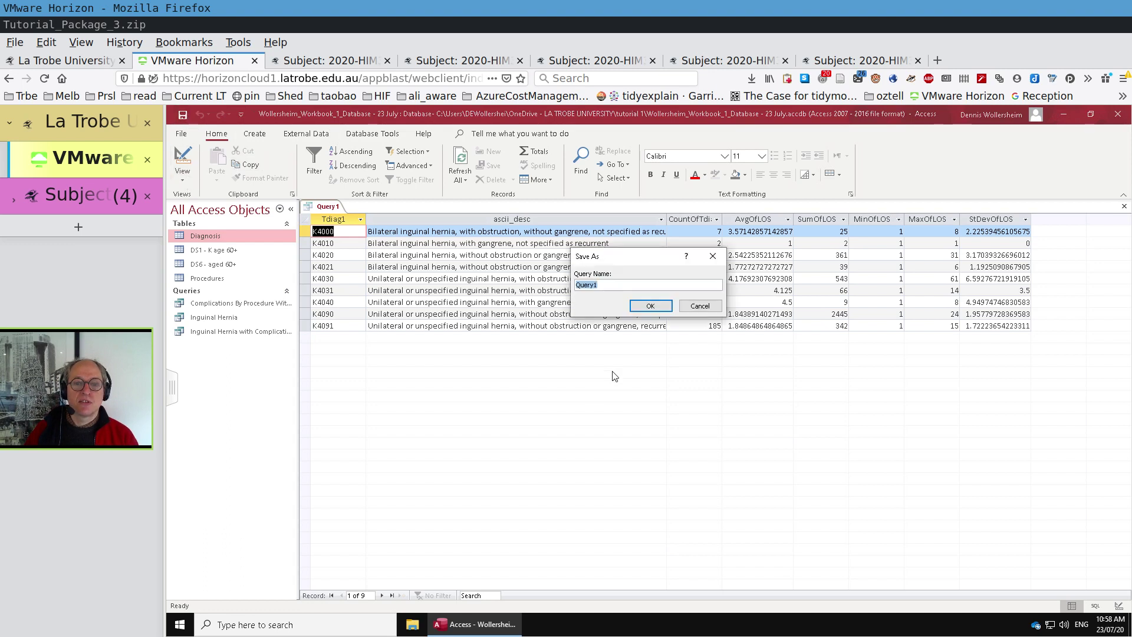
pyautogui.write('LOS summ')
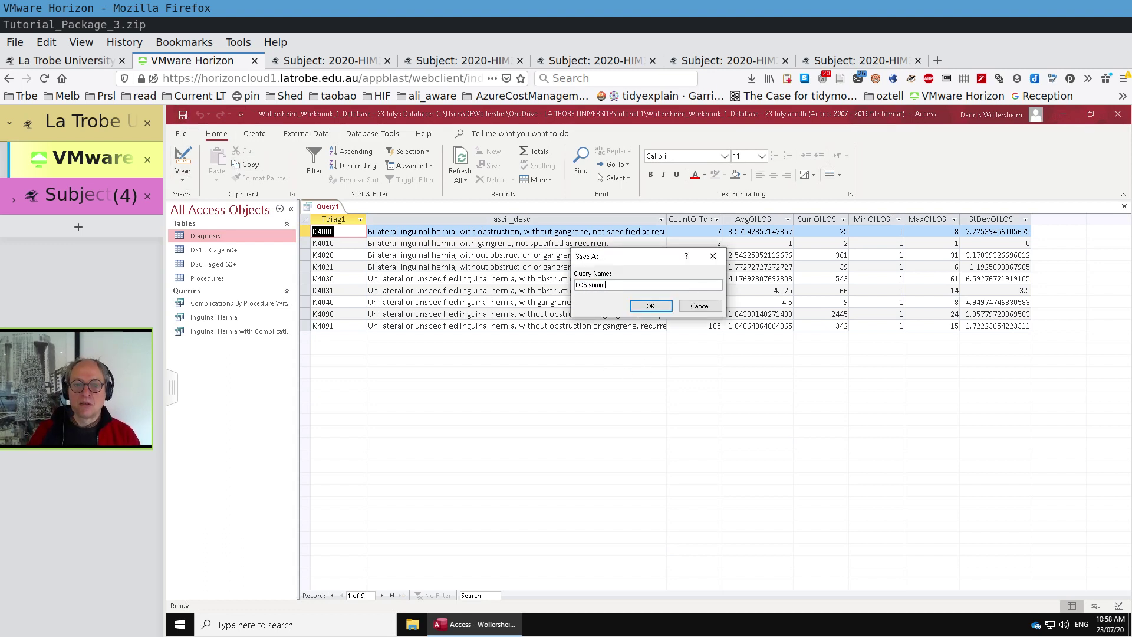
pyautogui.write('ary for Inguinal Hernia')
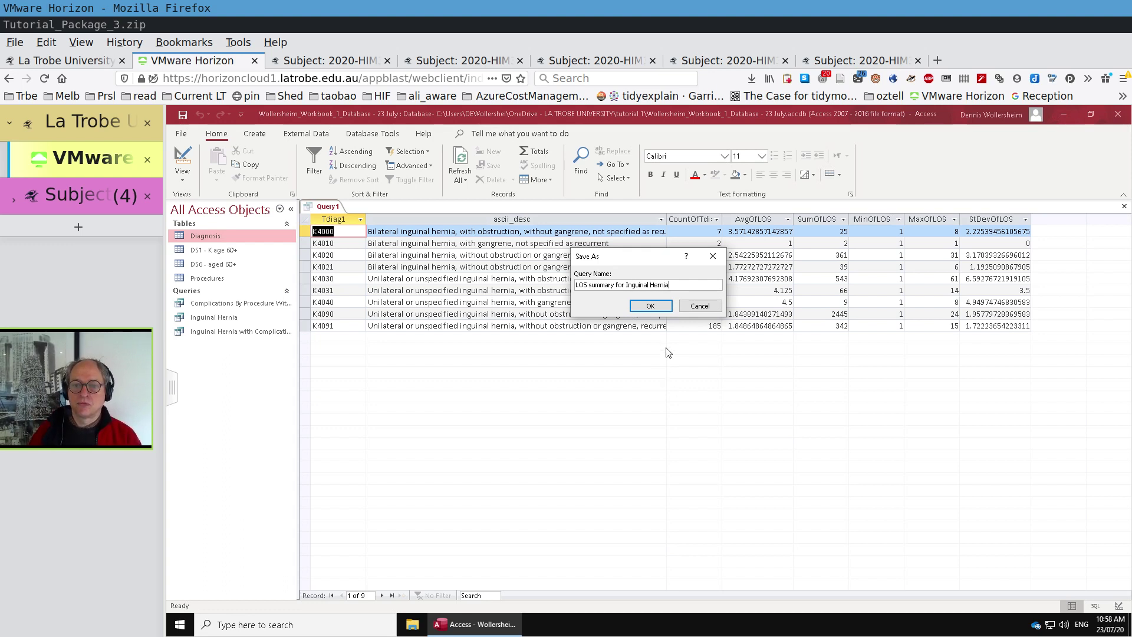
pyautogui.click(650, 306)
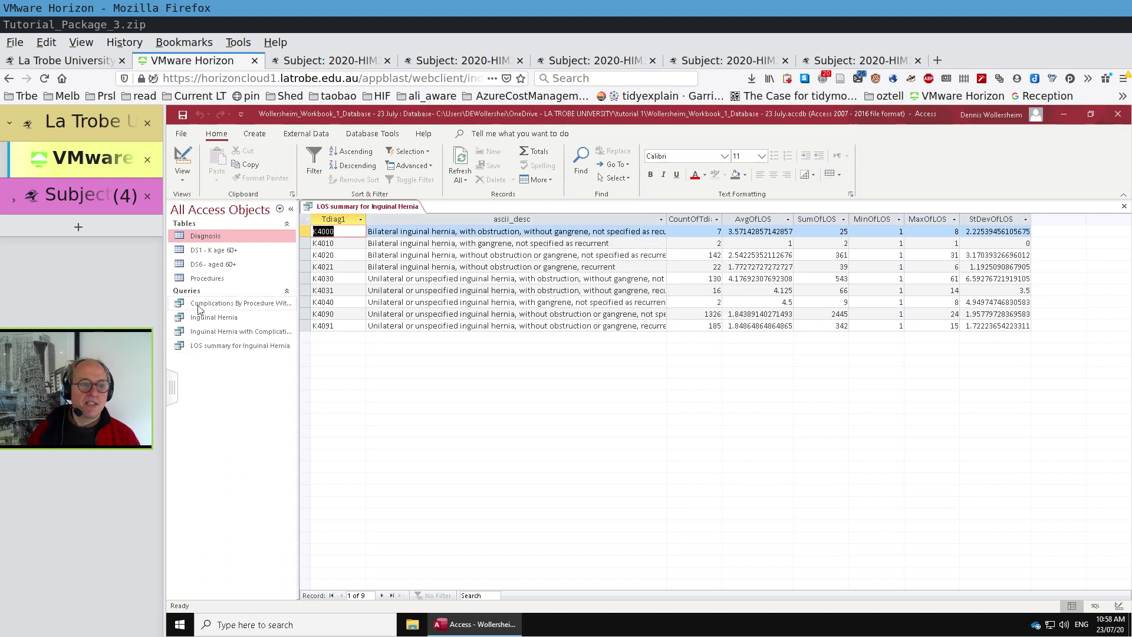